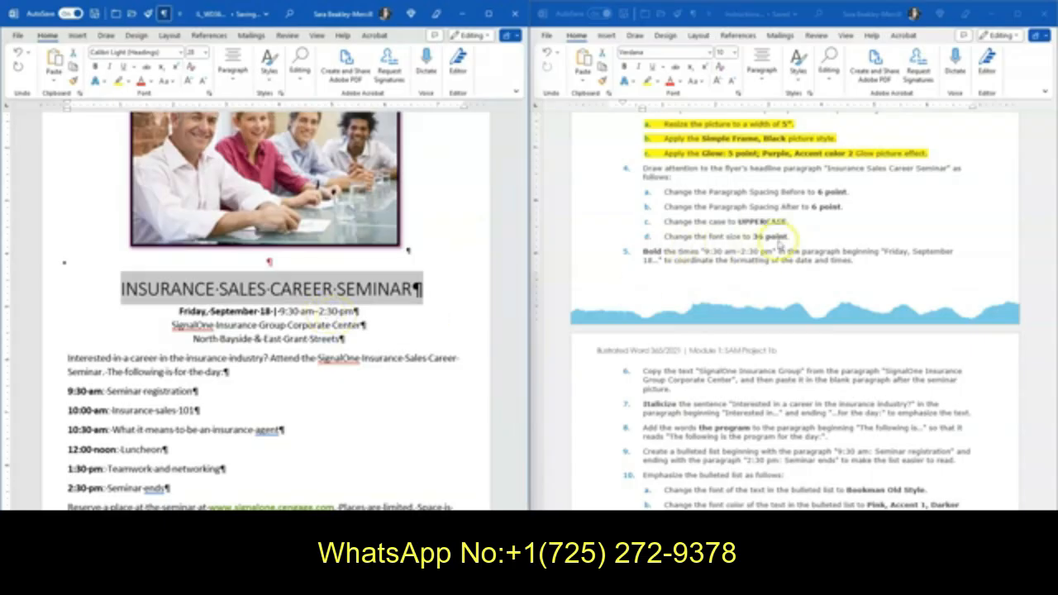
Set the flyer headline's font size to 36 point and highlight items 4a to 4d yellow in the instructions document
click(205, 52)
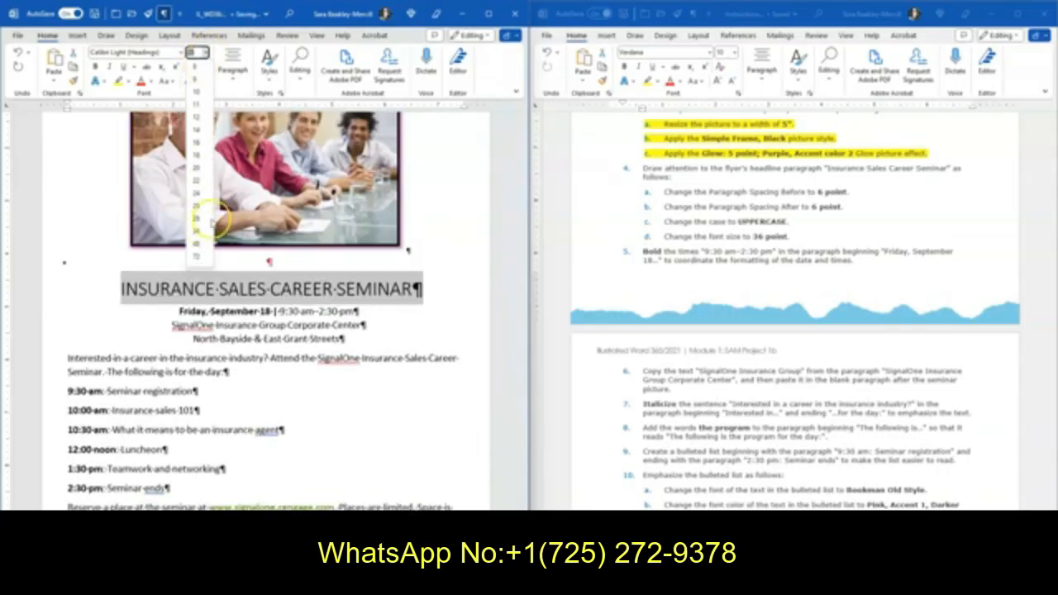
click(197, 234)
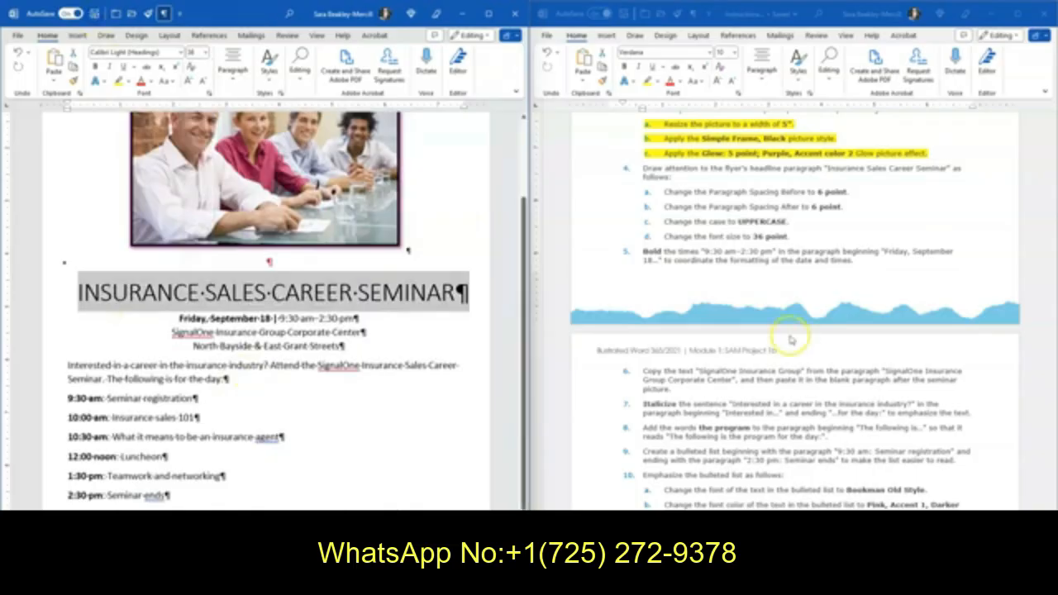
click(790, 337)
drag(815, 240, 647, 188)
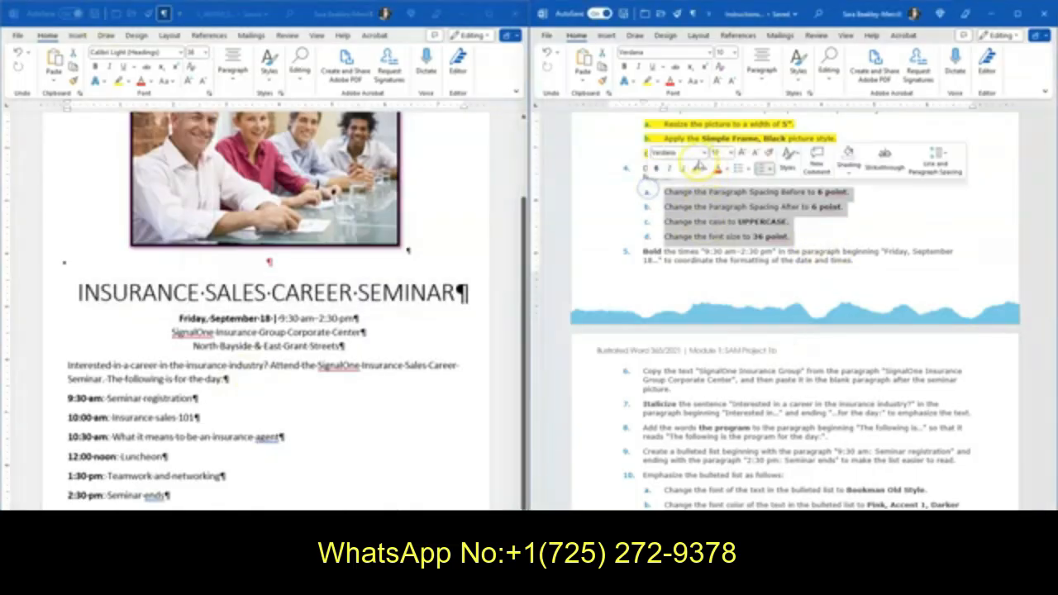
click(697, 169)
Bold the times "9:30 am–2:30 pm" in the flyer paragraph beginning "Friday, September 18"
scroll(734, 295, down, 1)
scroll(406, 281, down, 1)
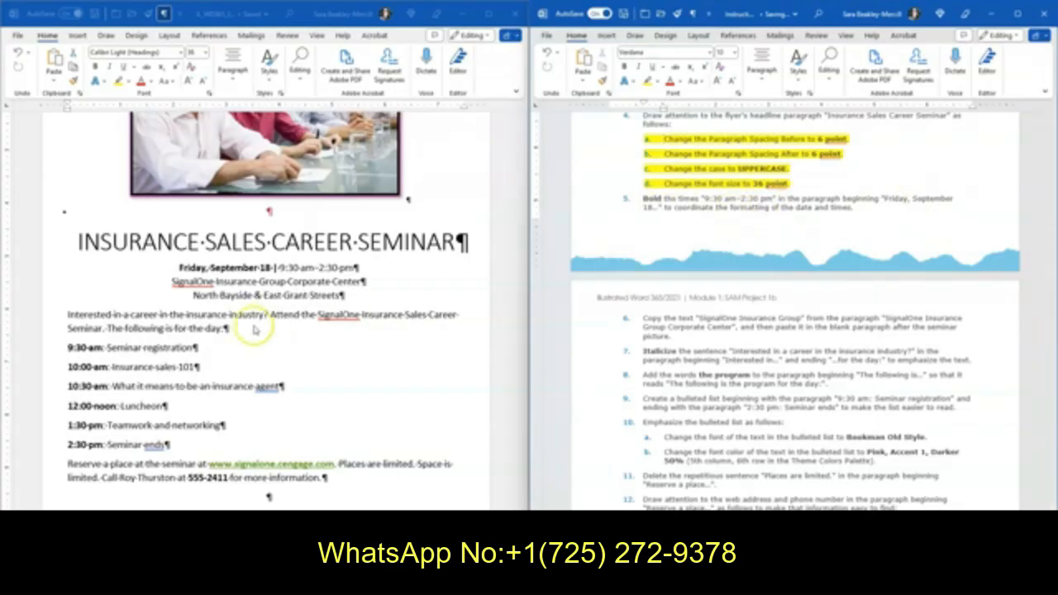
click(282, 267)
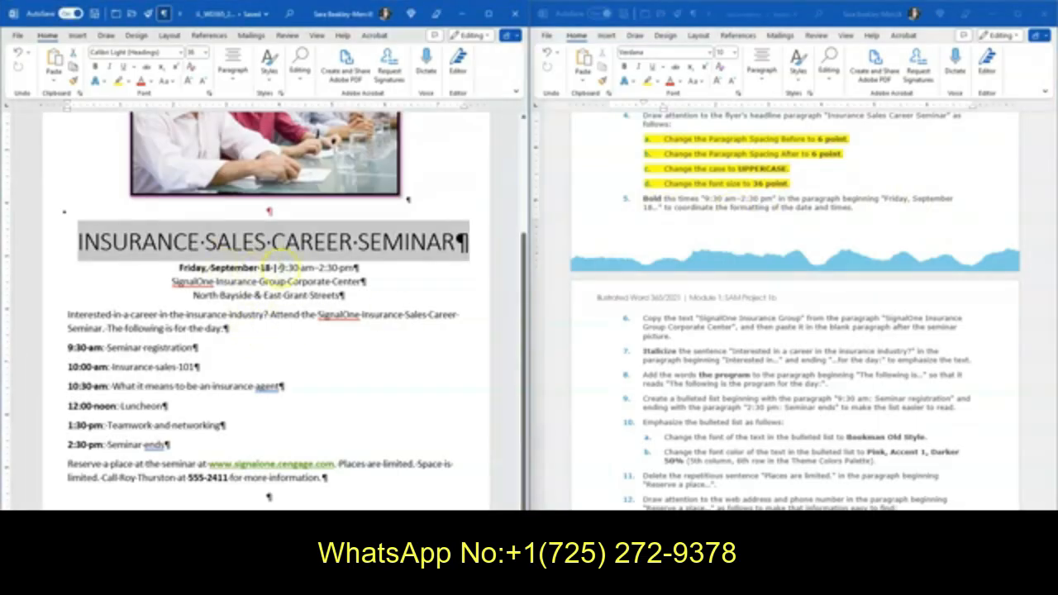
drag(280, 267, 358, 268)
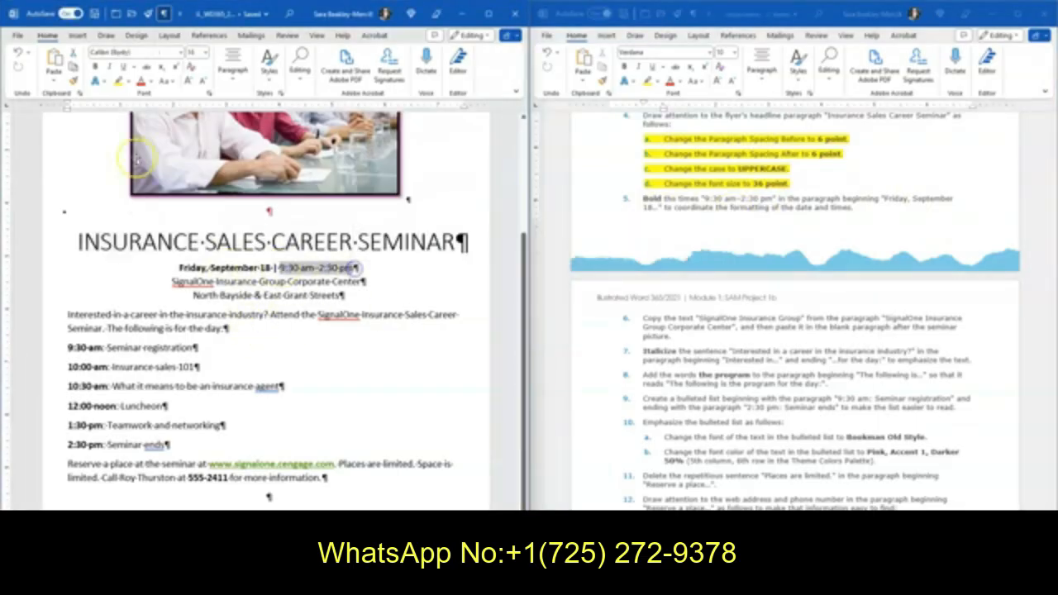
click(95, 66)
click(303, 337)
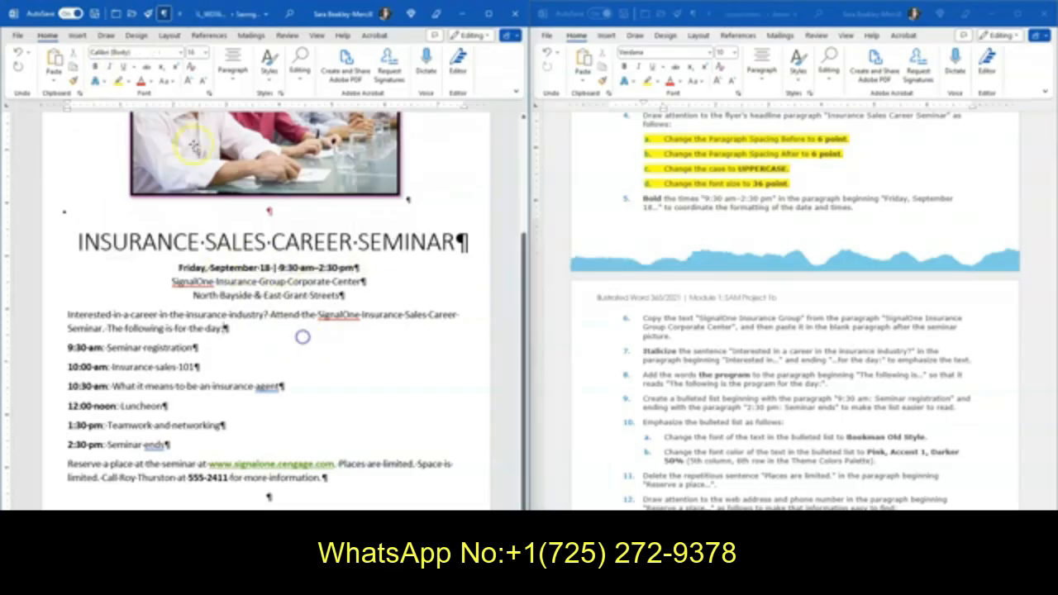
Highlight item 5, about bolding the times, in the instructions document
click(817, 198)
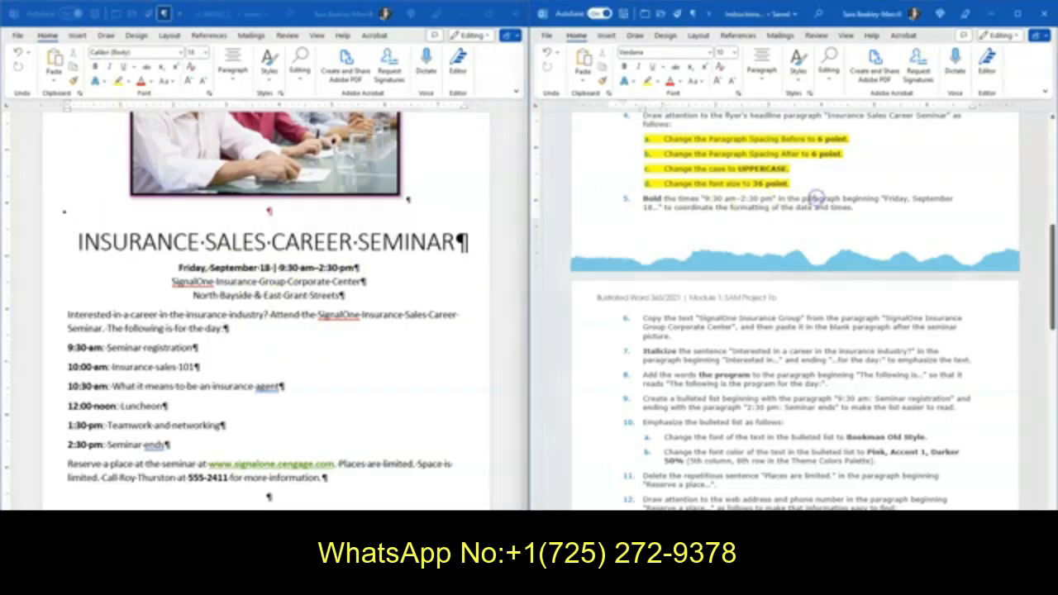
drag(866, 206, 653, 201)
click(705, 185)
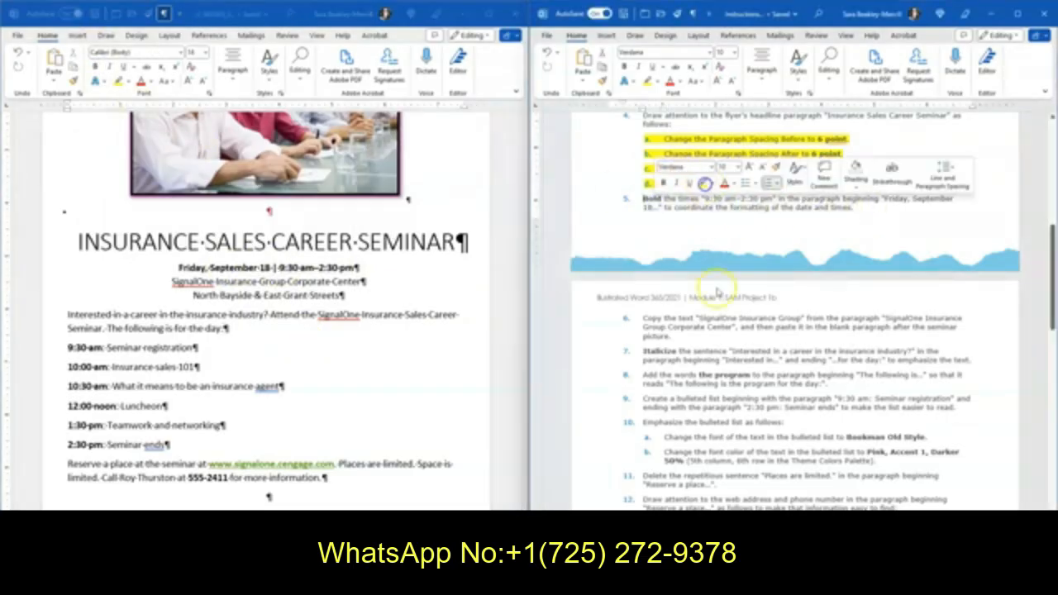
Locate the blank paragraph named in instruction 6, turning the flyer's formatting marks off and back on
scroll(728, 310, down, 3)
scroll(748, 343, down, 1)
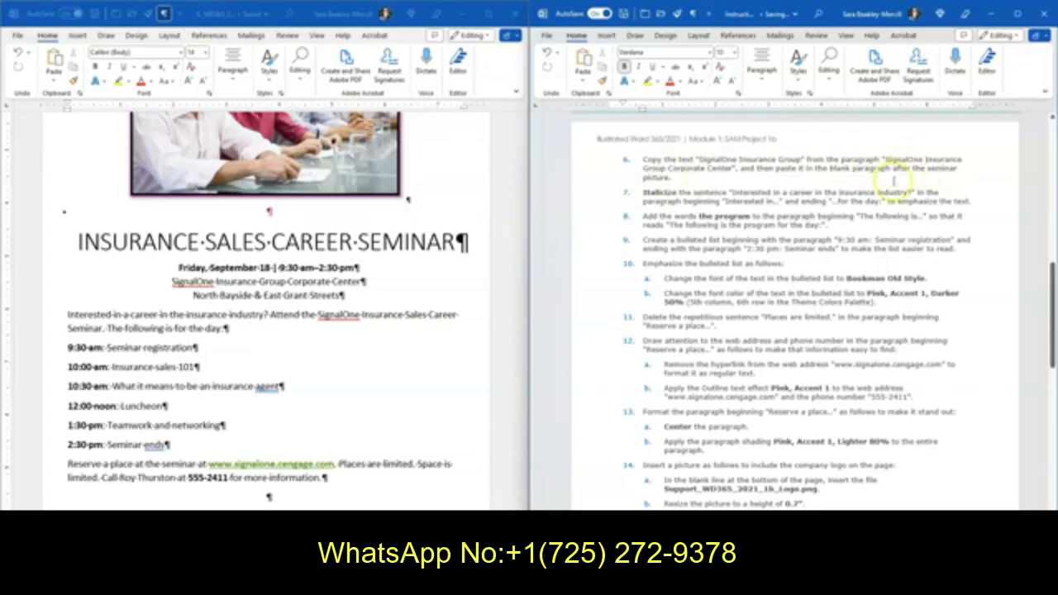
drag(831, 168, 885, 169)
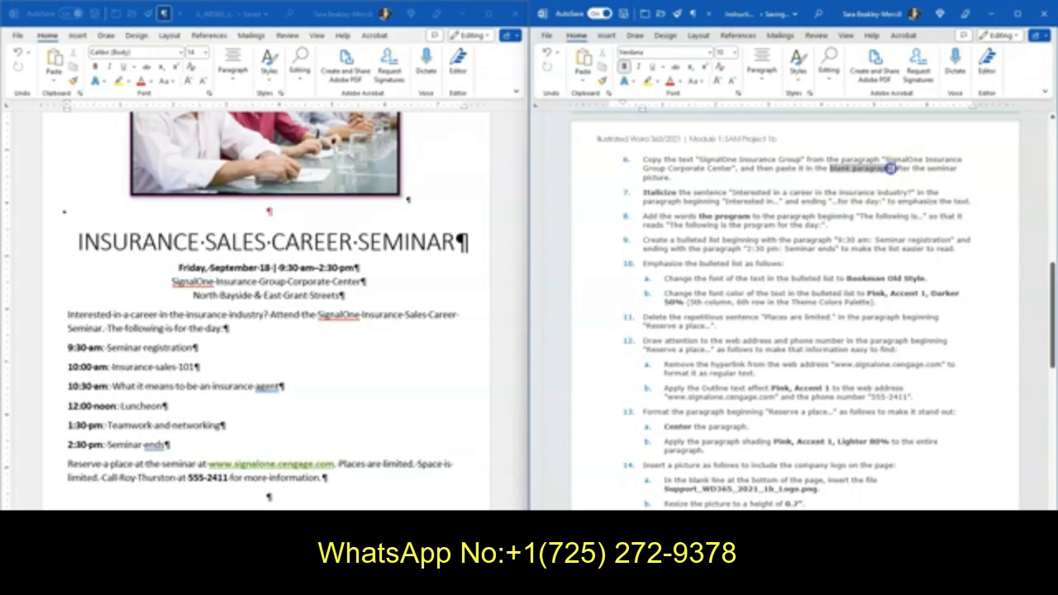
click(236, 78)
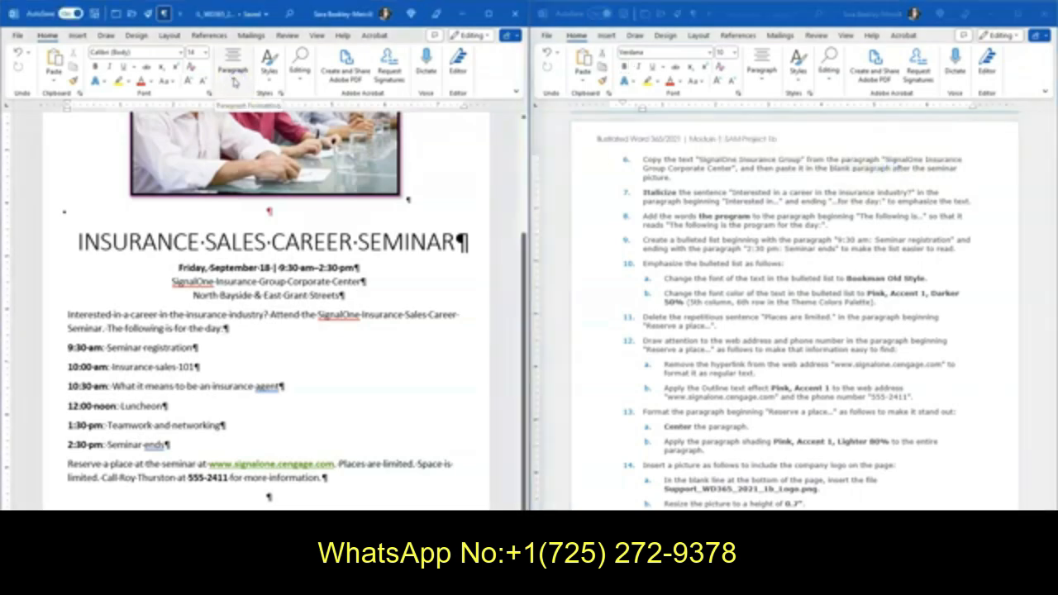
click(234, 79)
click(340, 108)
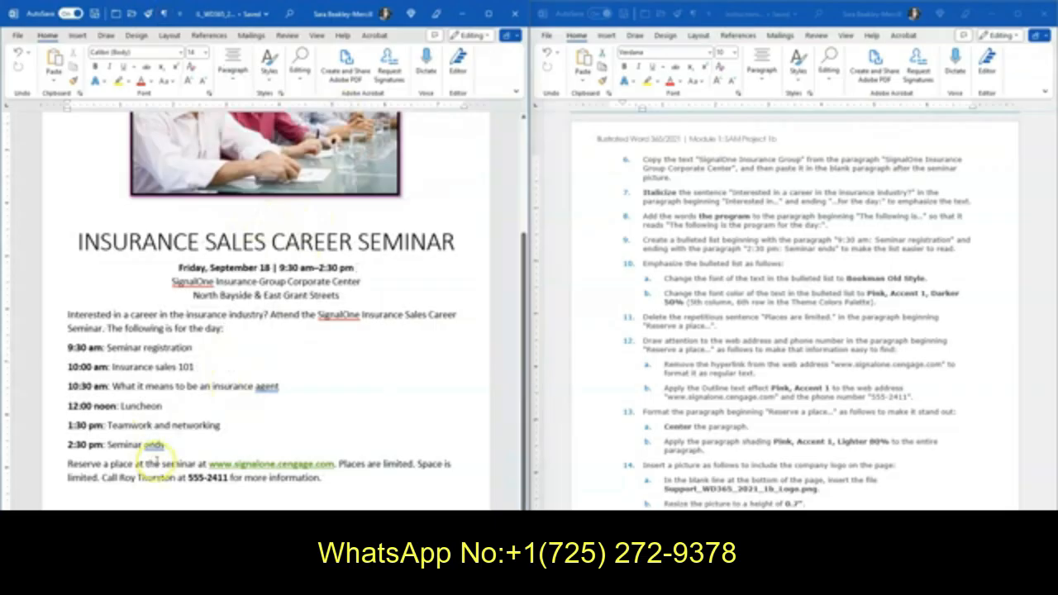
click(234, 78)
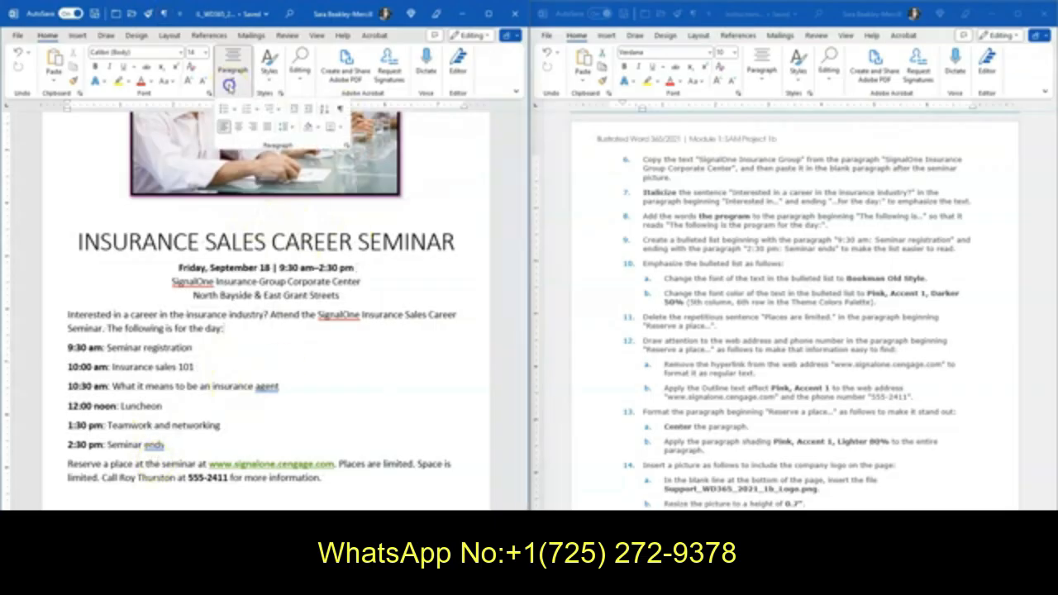
click(340, 109)
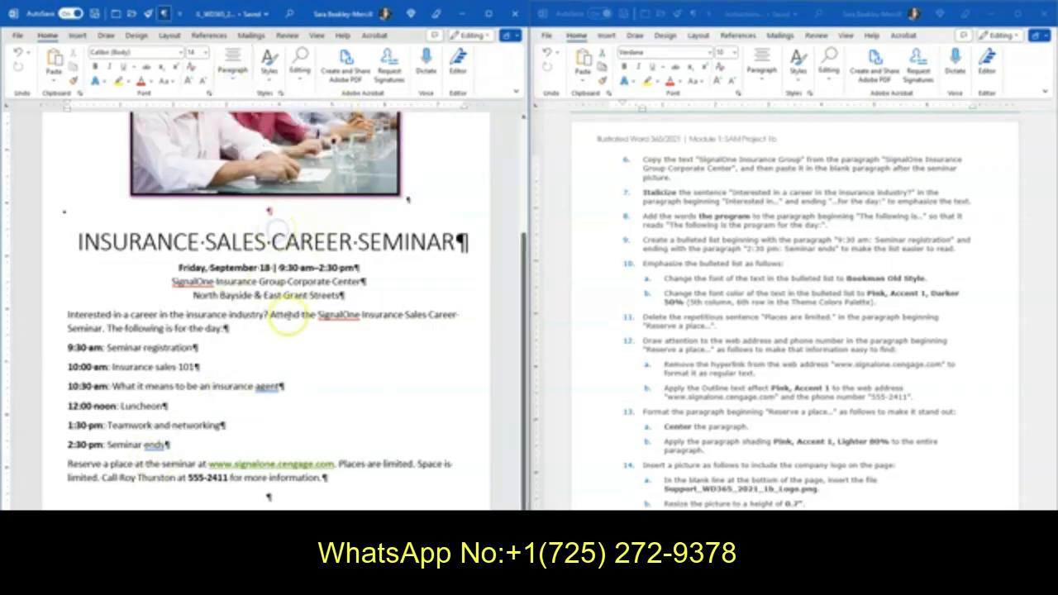
Copy "SignalOne Insurance Group" from the flyer's Corporate Center line and paste it in the blank paragraph after the picture
double_click(355, 315)
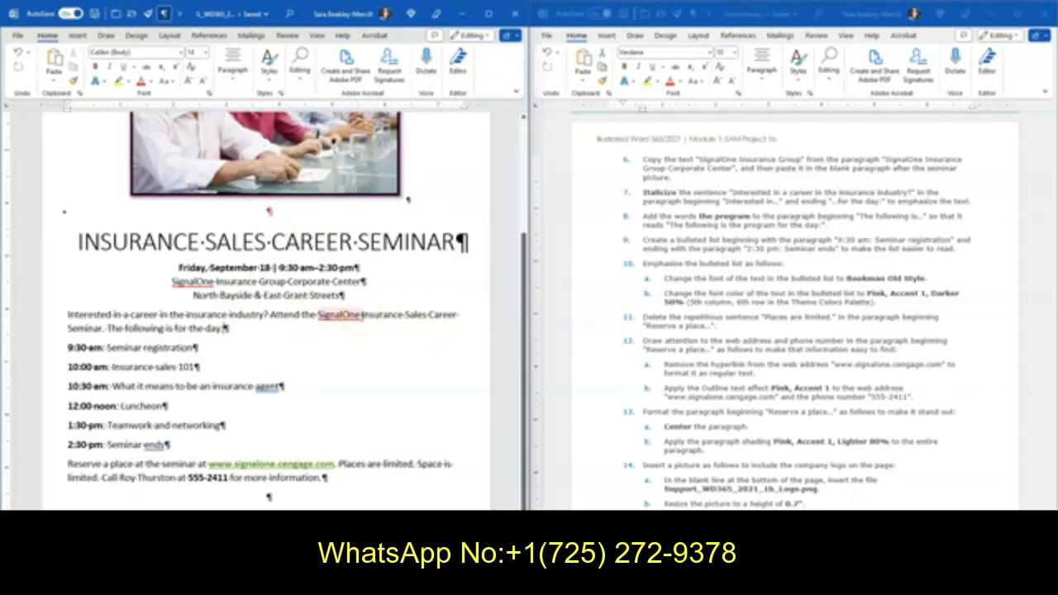
click(319, 317)
drag(172, 282, 273, 284)
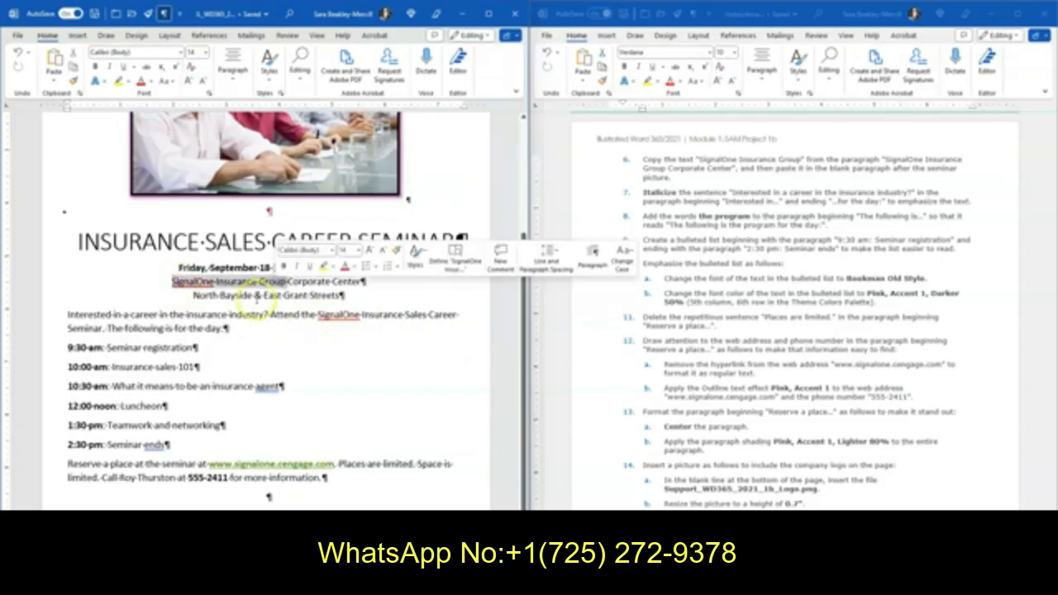
right_click(247, 281)
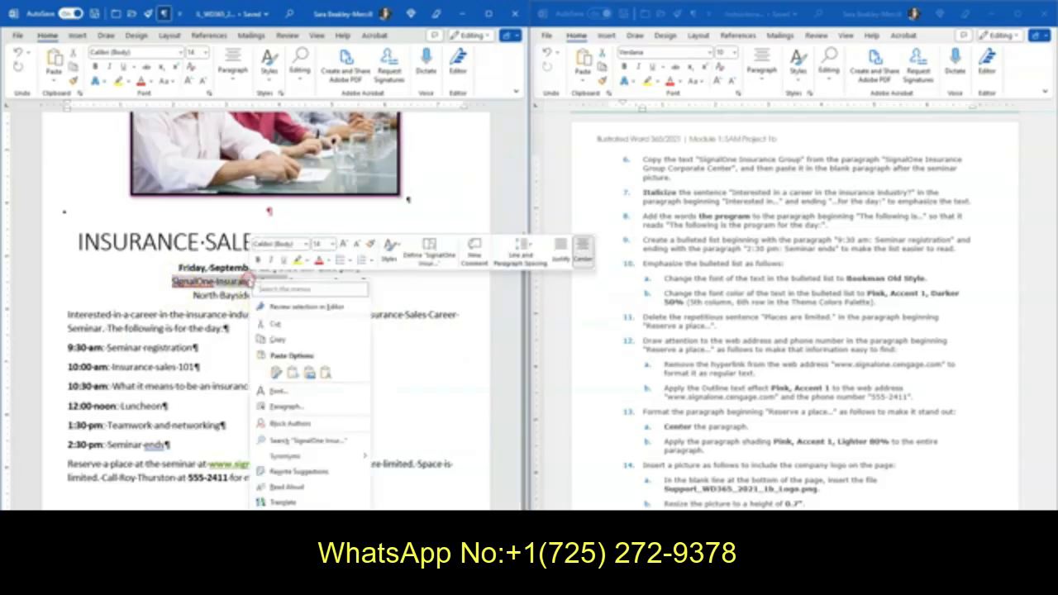
click(276, 340)
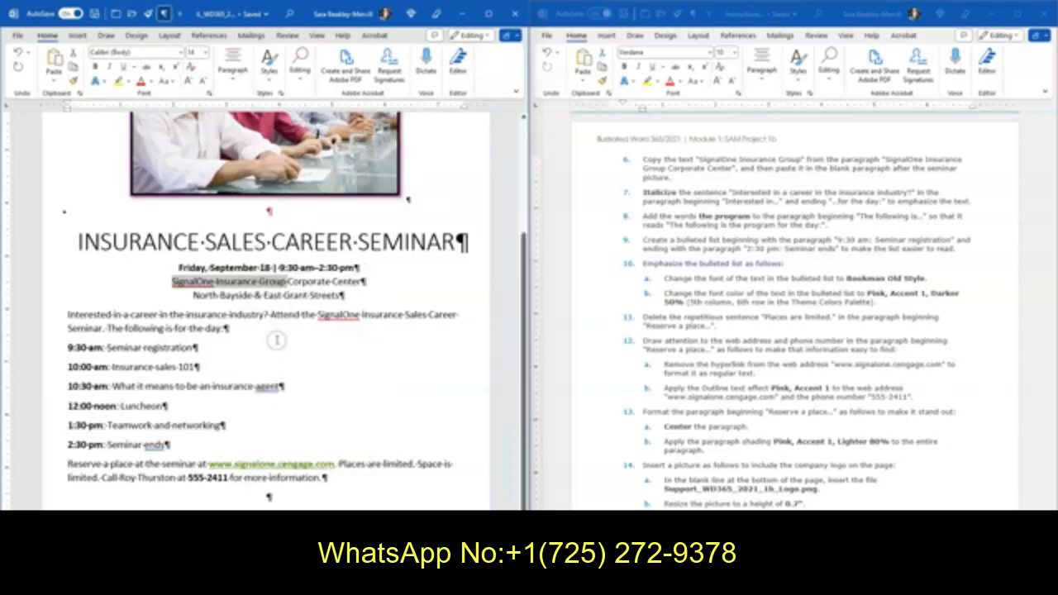
click(285, 214)
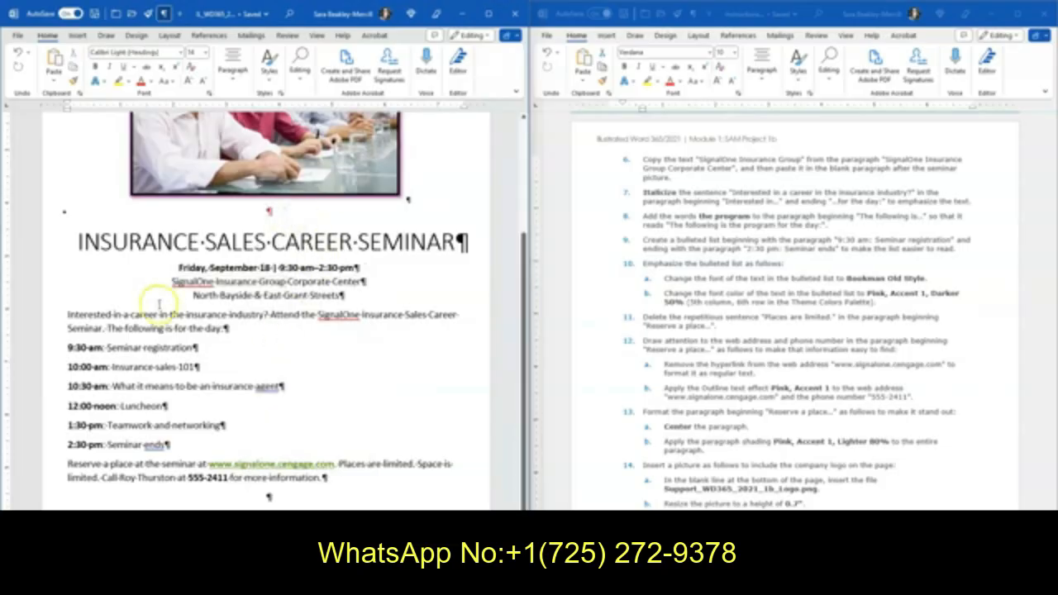
right_click(285, 213)
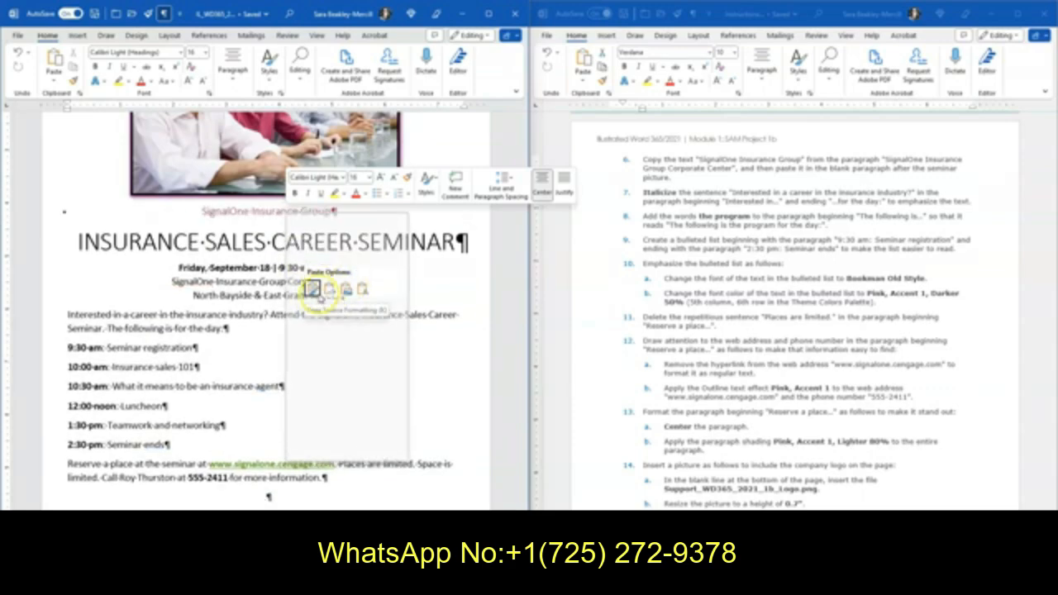
click(263, 213)
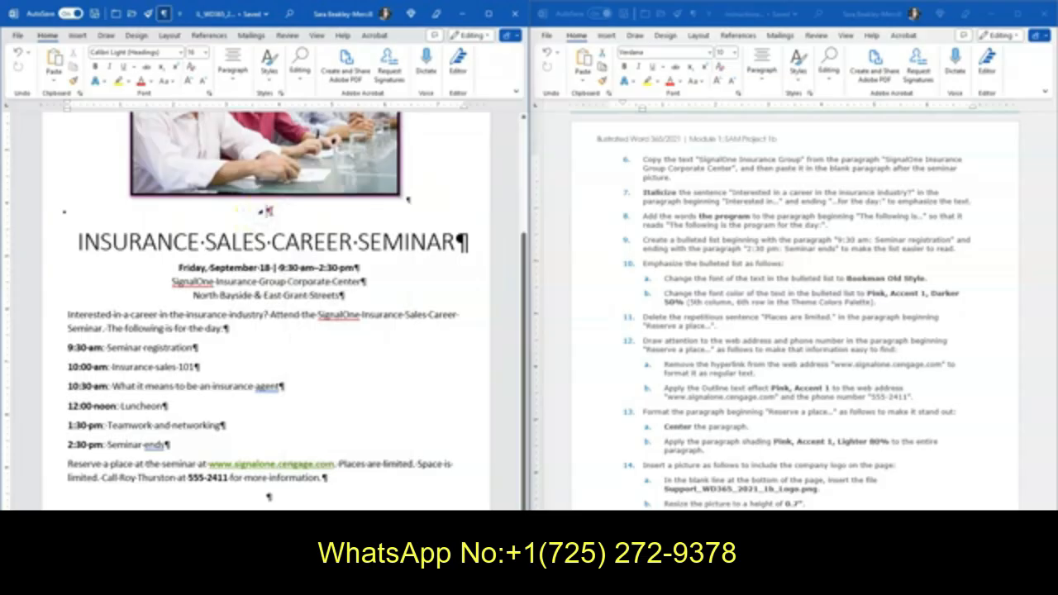
key(ctrl+v)
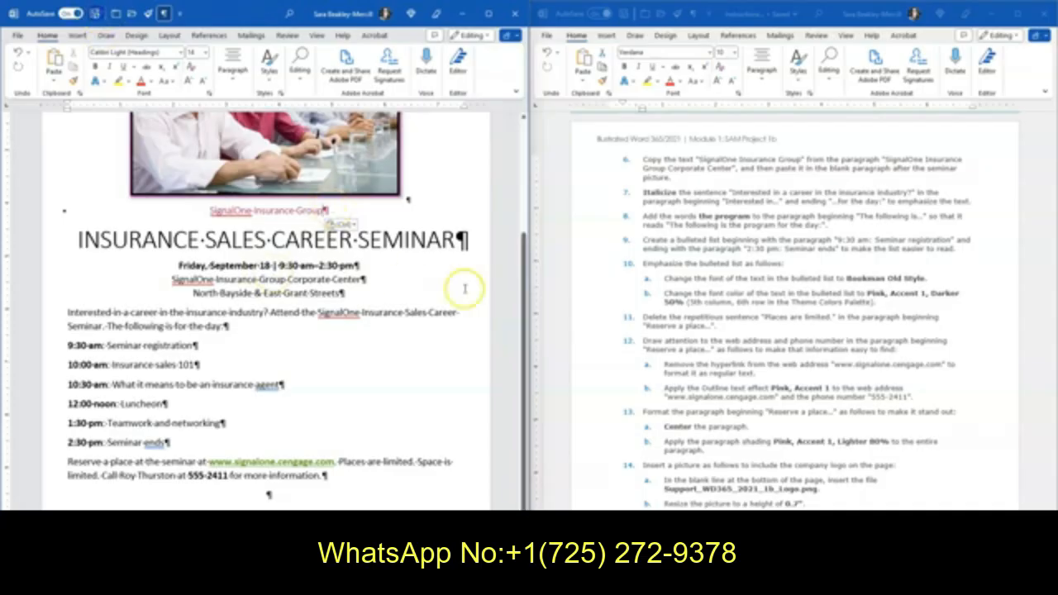
Highlight item 6, about copying the company name, in yellow in the instructions document
click(765, 191)
triple_click(651, 175)
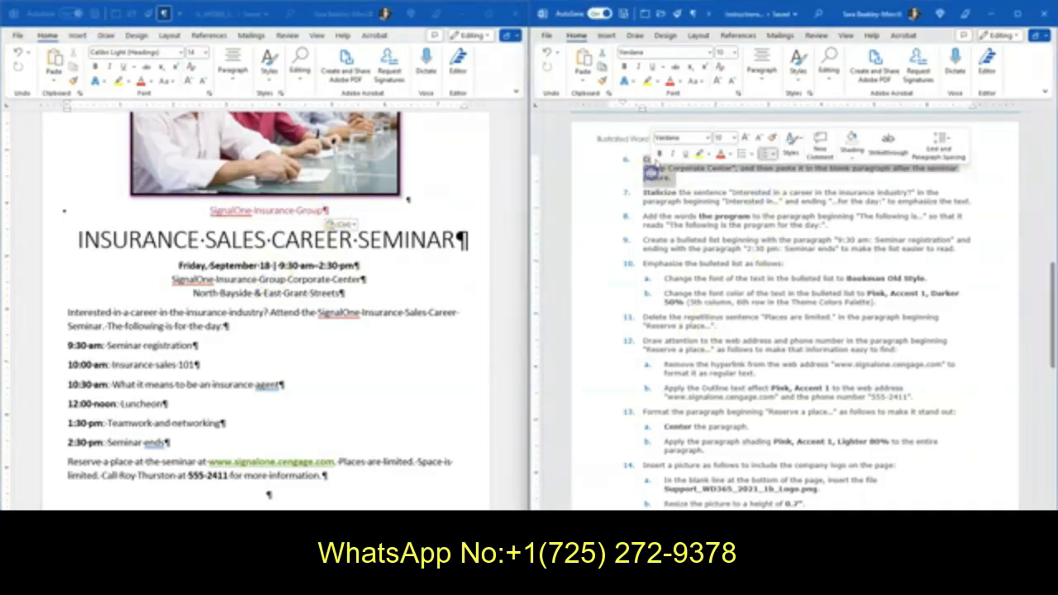
click(700, 155)
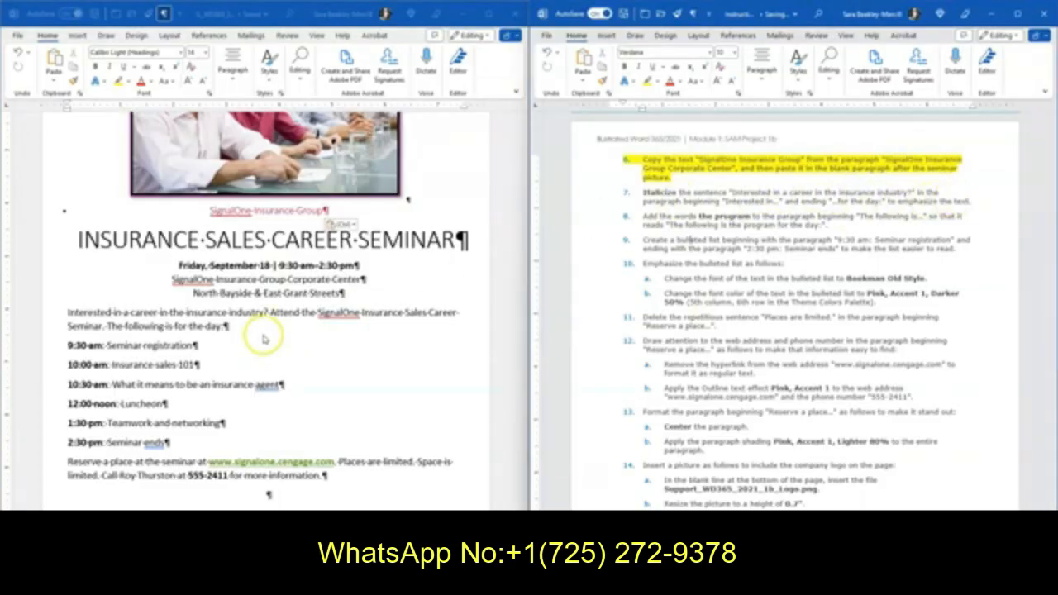
Italicize the entire flyer paragraph beginning "Interested in a career" and ending "for the day:"
click(126, 325)
drag(235, 327, 59, 313)
click(178, 326)
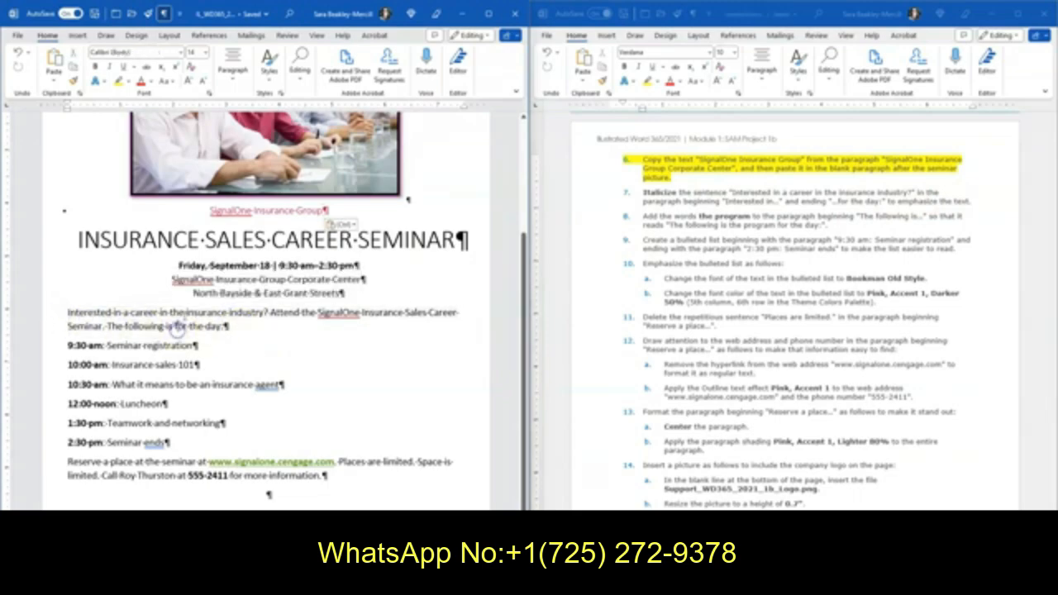
triple_click(181, 313)
click(269, 337)
drag(269, 337, 56, 312)
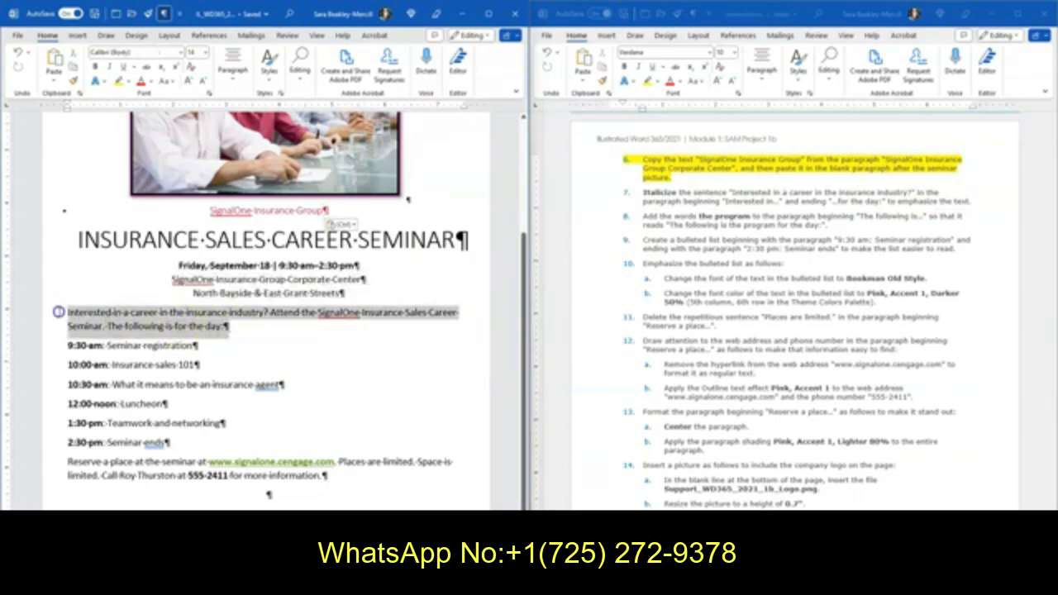
click(79, 294)
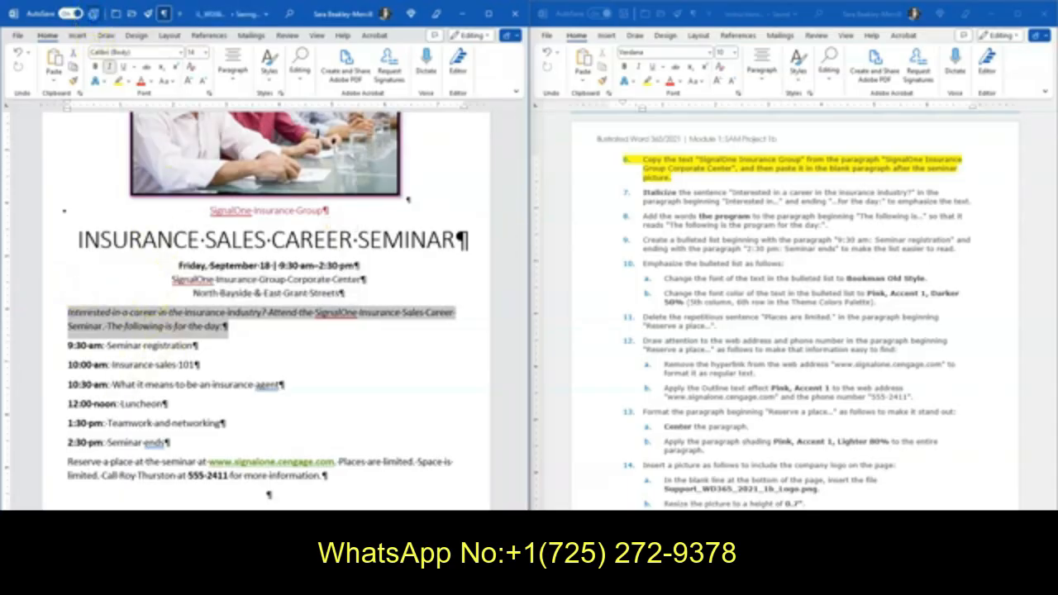
Highlight item 7, about italicizing the paragraph, in yellow in the instructions document
triple_click(777, 197)
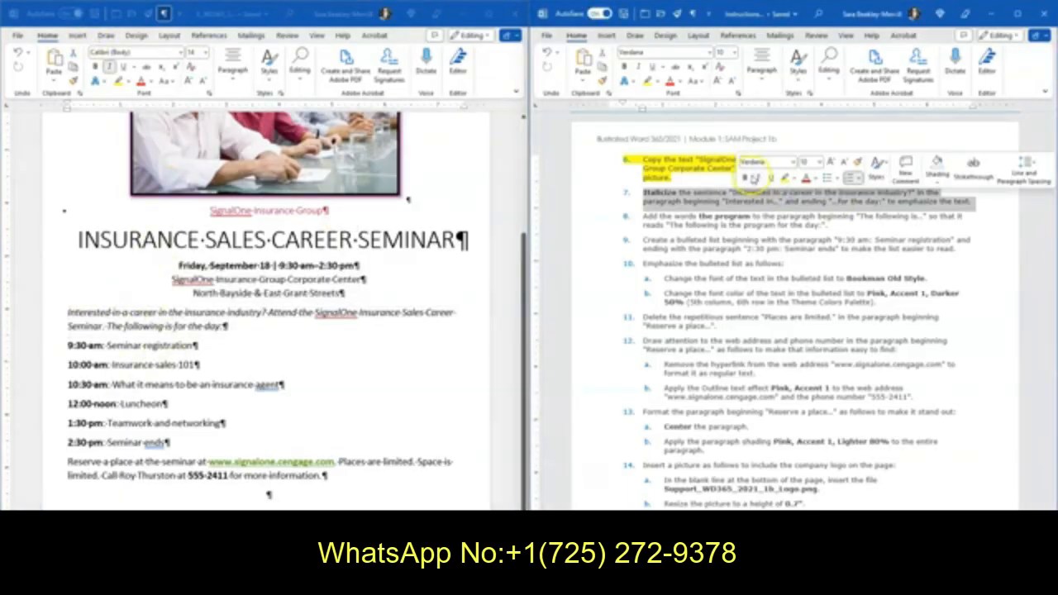
click(785, 178)
scroll(777, 258, down, 1)
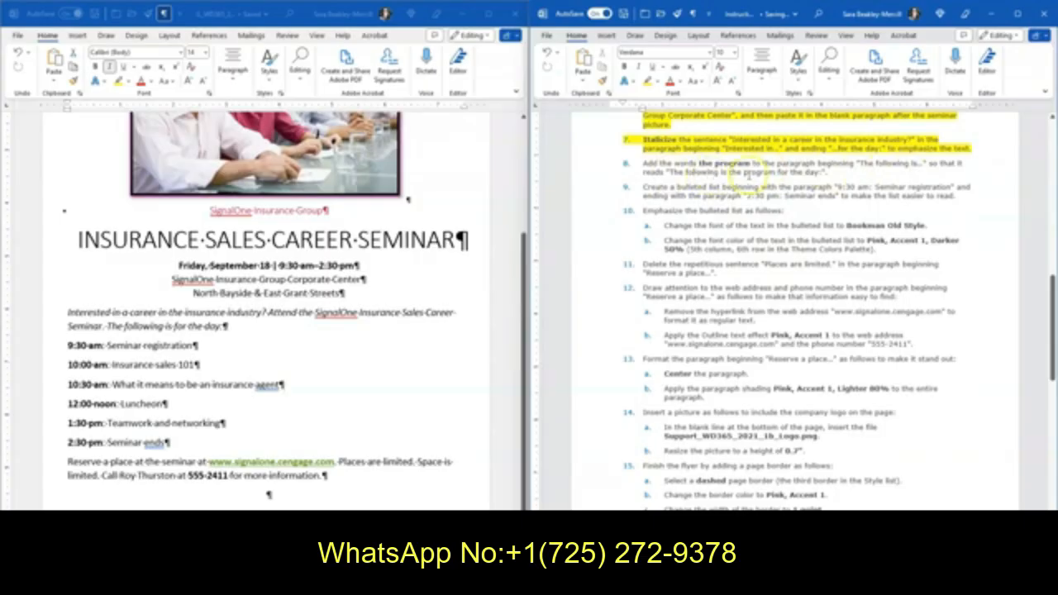
Insert "the program" in the flyer so the sentence reads "The following is the program for the day:"
click(269, 344)
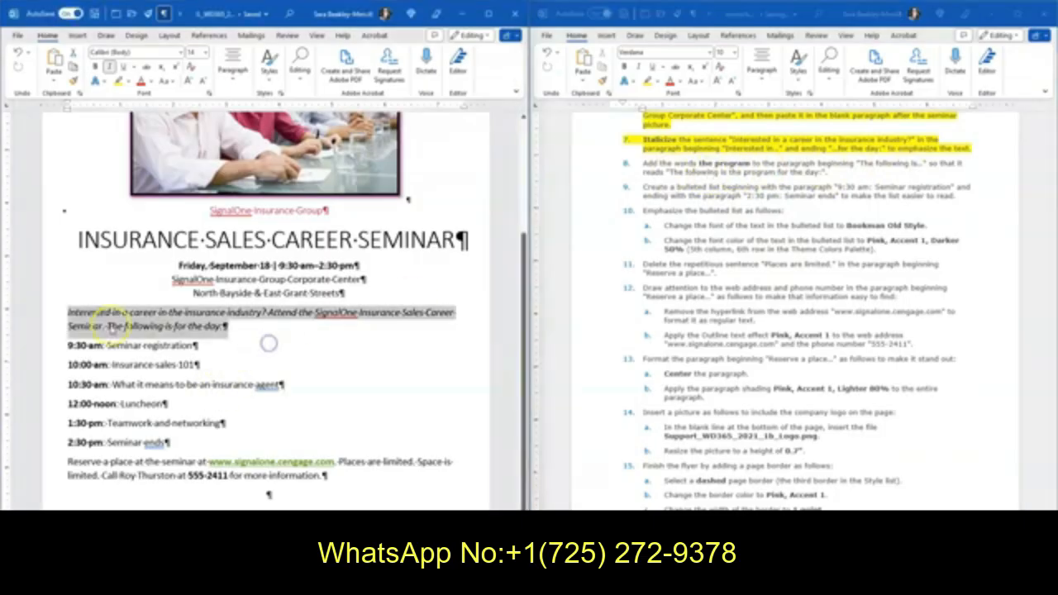
click(178, 327)
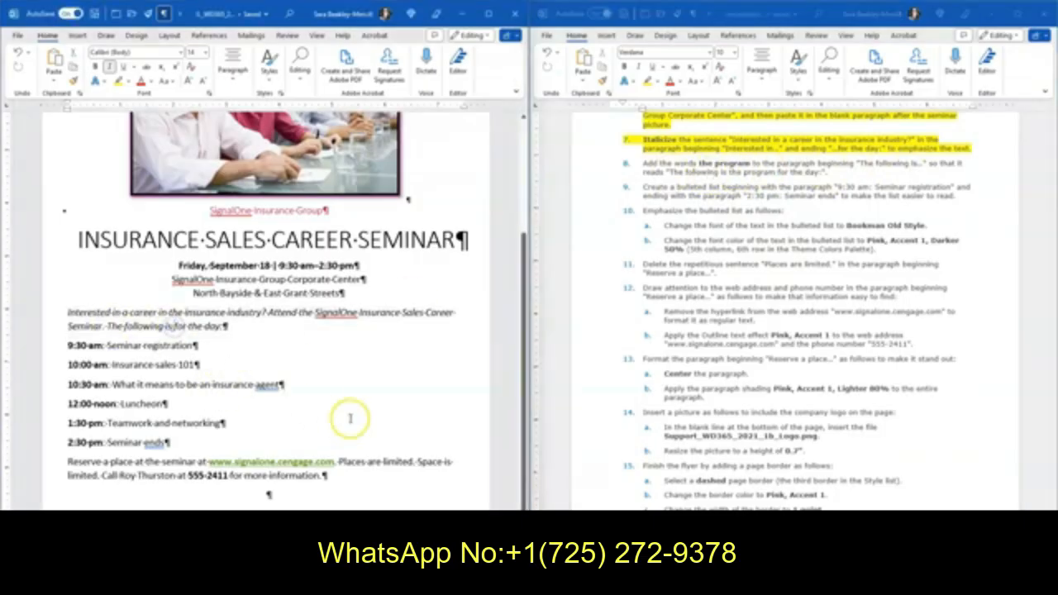
text(the program)
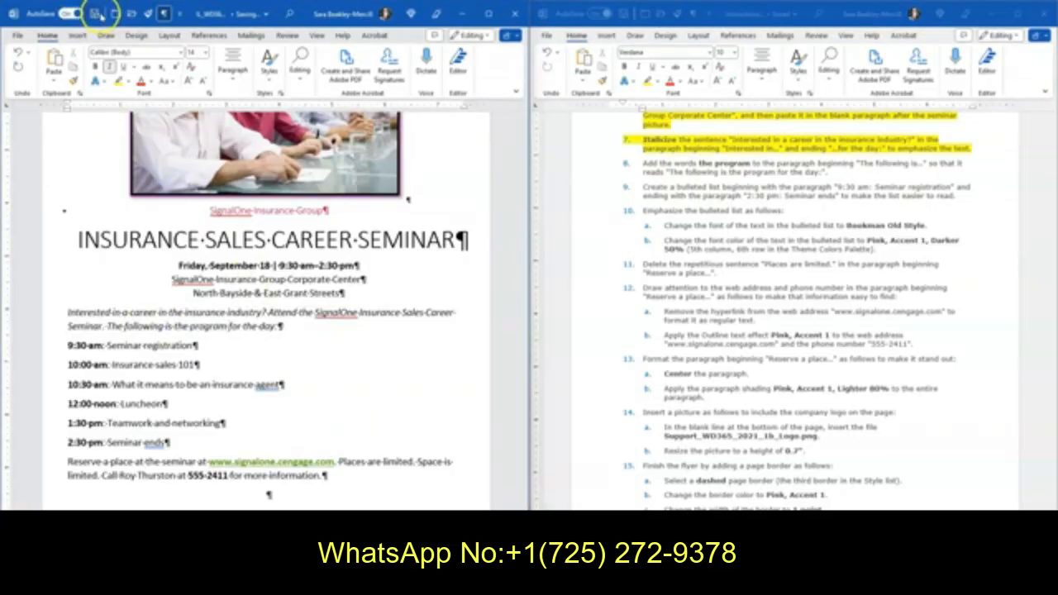
Highlight item 8, about adding the words "the program", in yellow in the instructions document
click(755, 272)
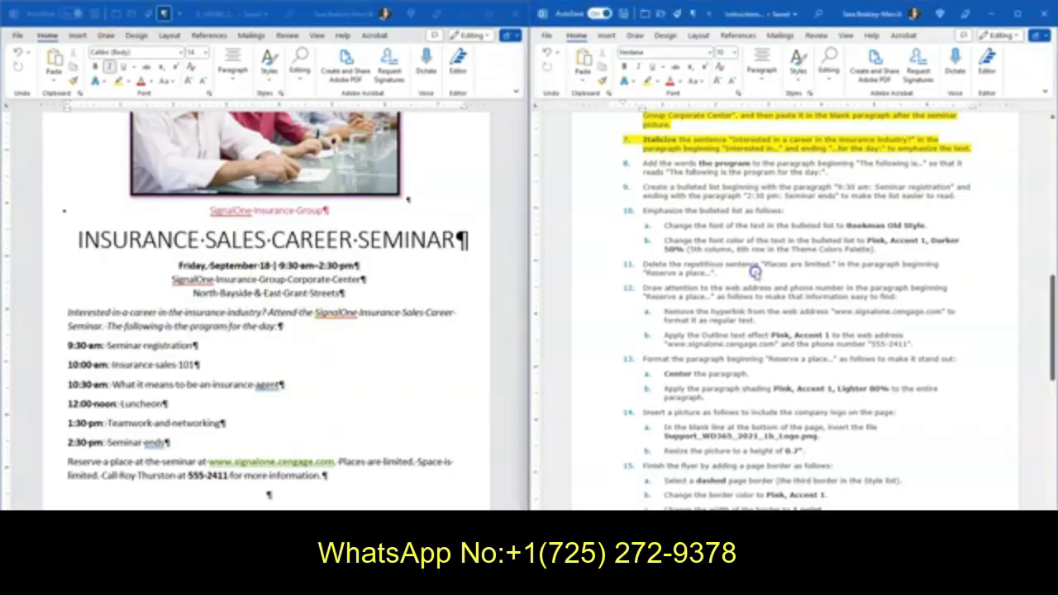
triple_click(732, 169)
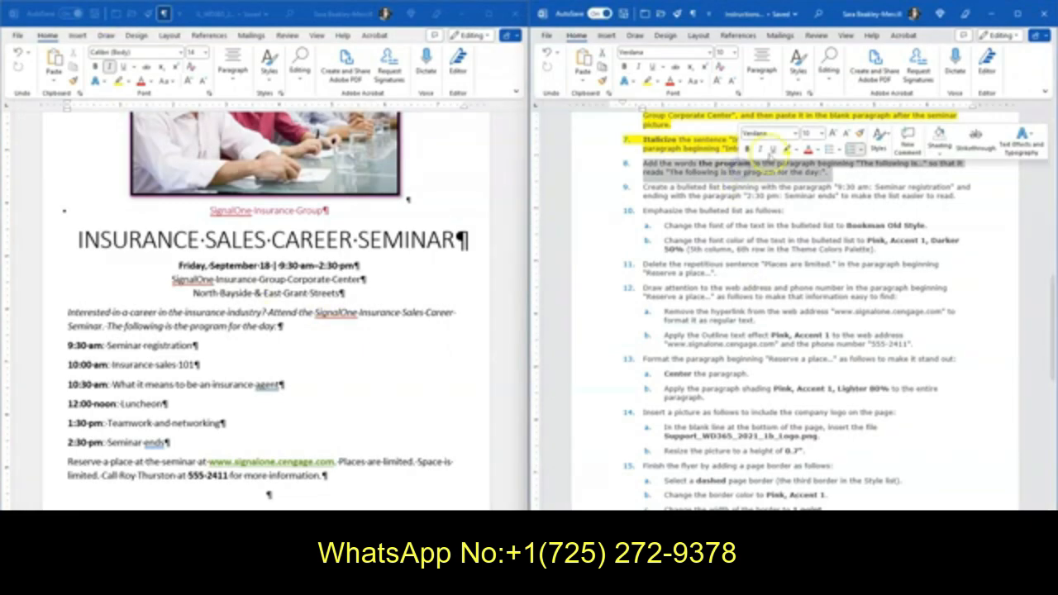
click(787, 150)
scroll(788, 150, down, 1)
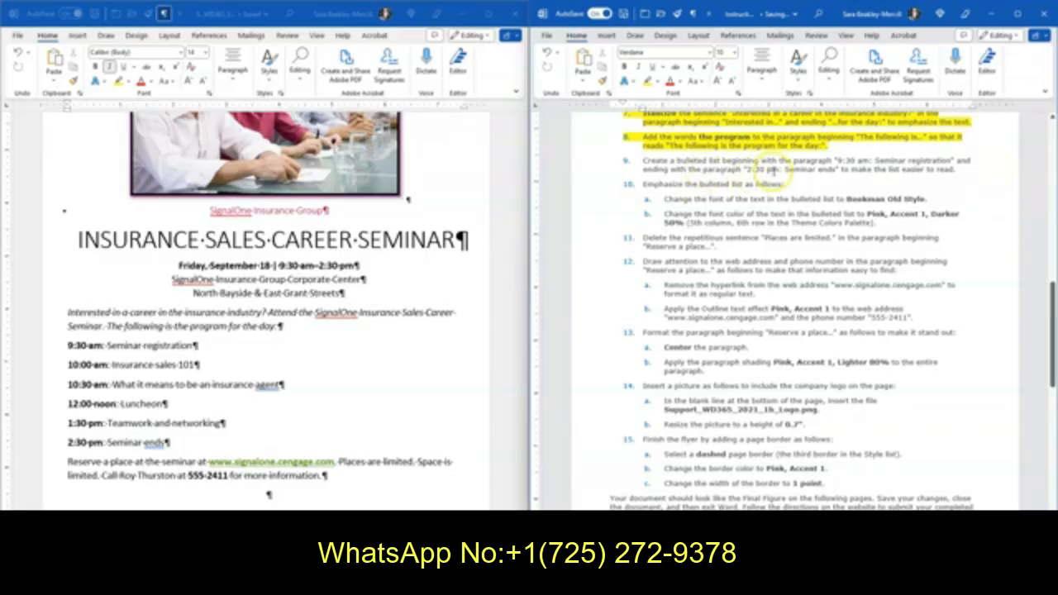
Format the six flyer schedule lines from "9:30 am: Seminar registration" to "2:30 pm: Seminar ends" as a bulleted list
click(137, 410)
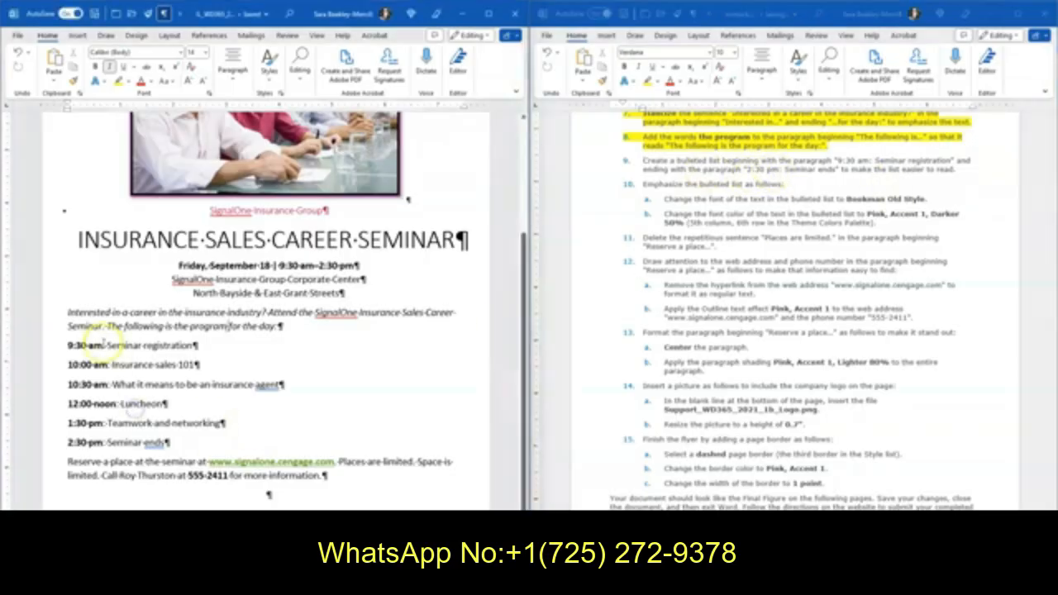
drag(190, 447, 49, 346)
click(213, 445)
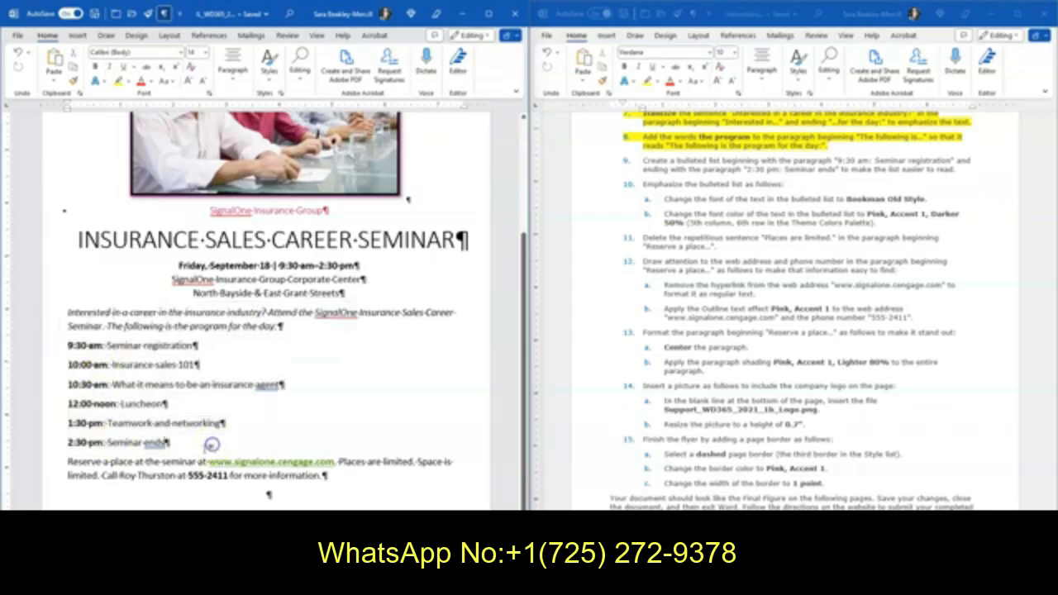
drag(170, 444, 55, 339)
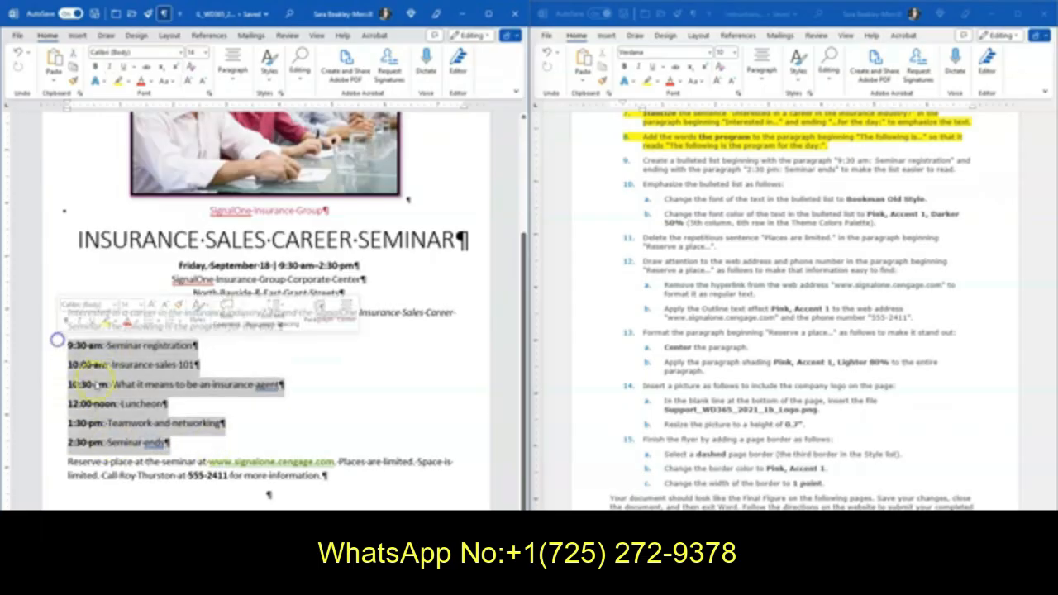
click(333, 409)
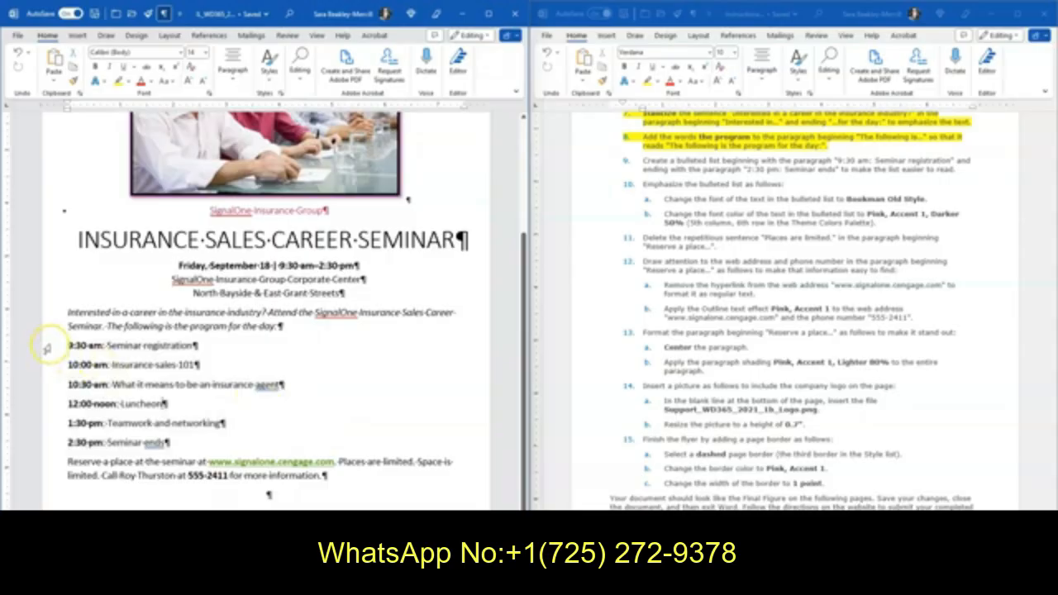
drag(48, 349, 50, 445)
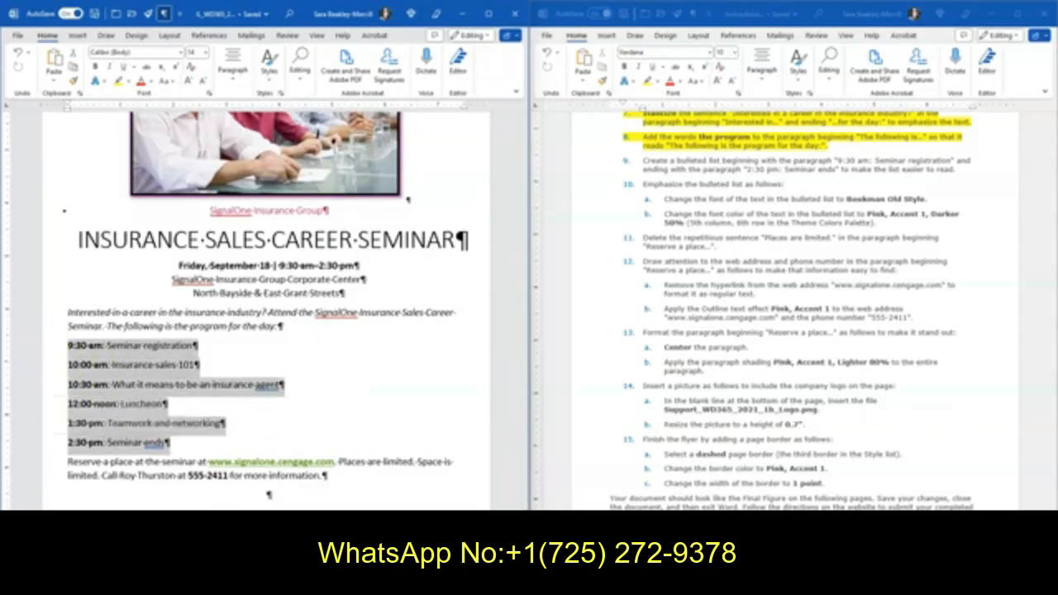
click(237, 75)
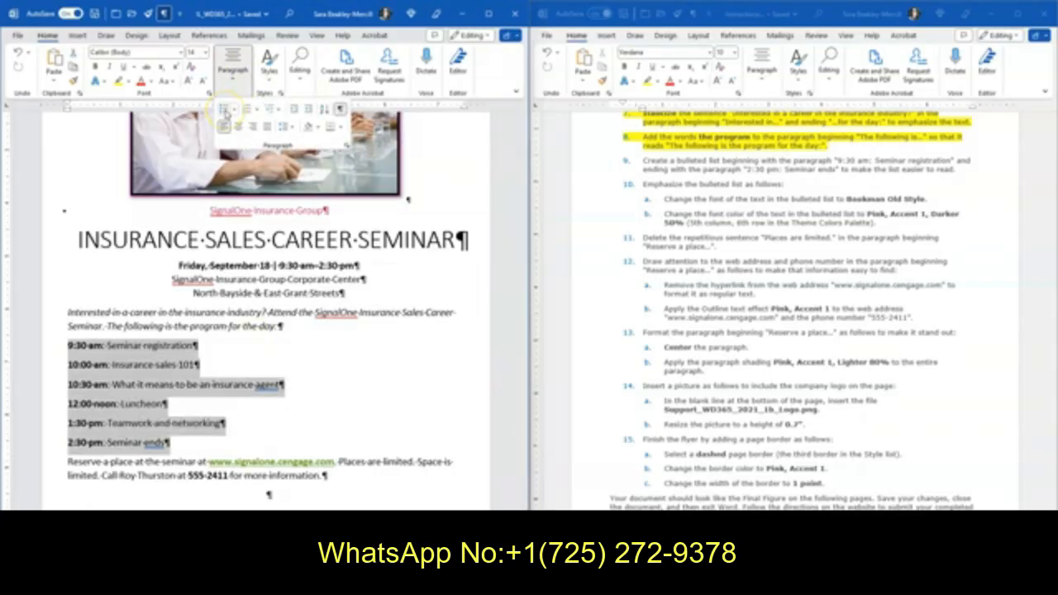
click(233, 111)
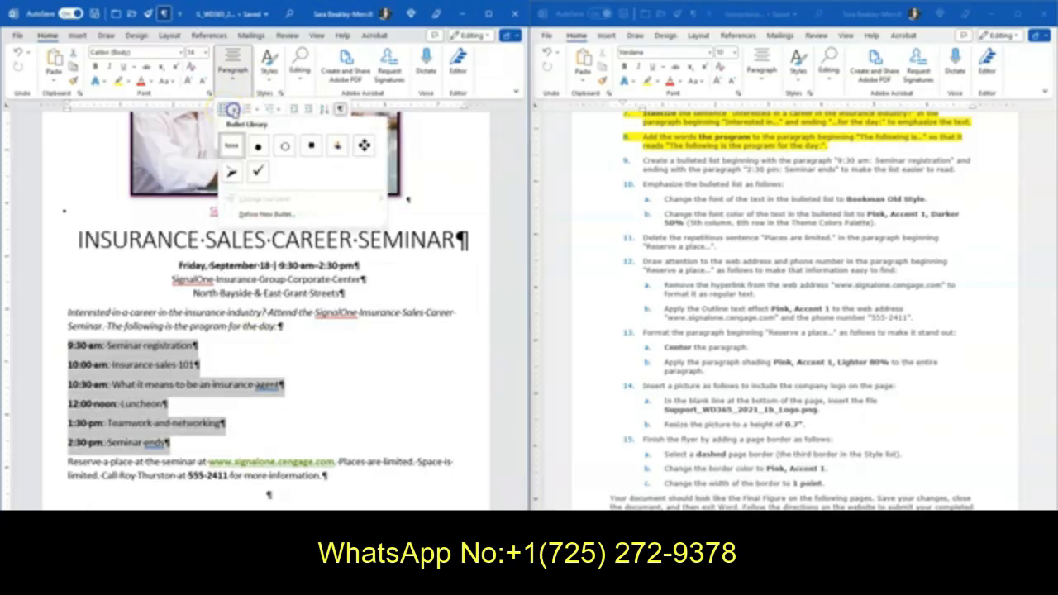
click(235, 112)
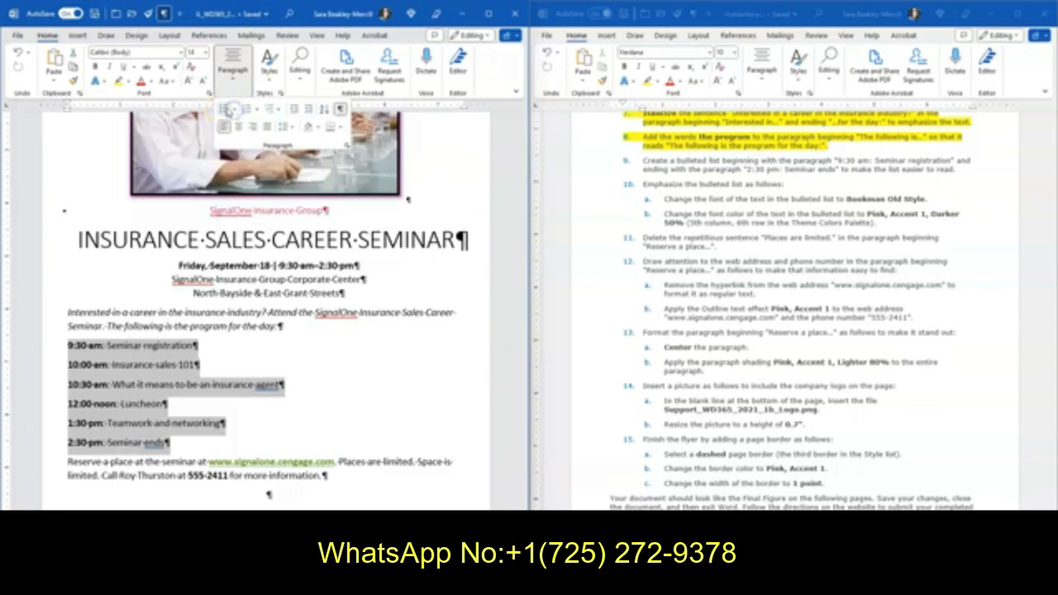
click(222, 110)
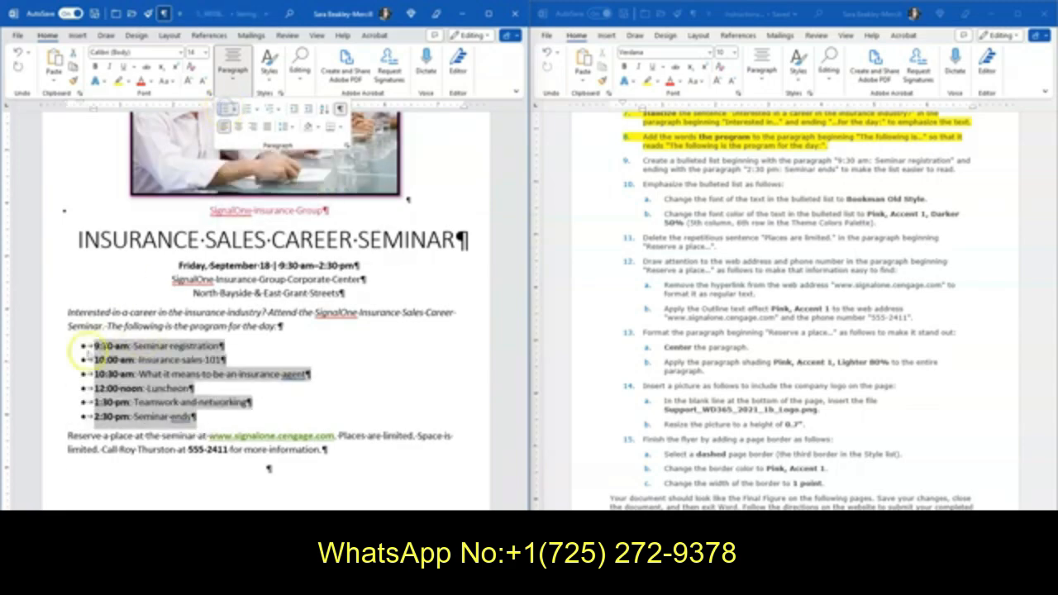
click(352, 368)
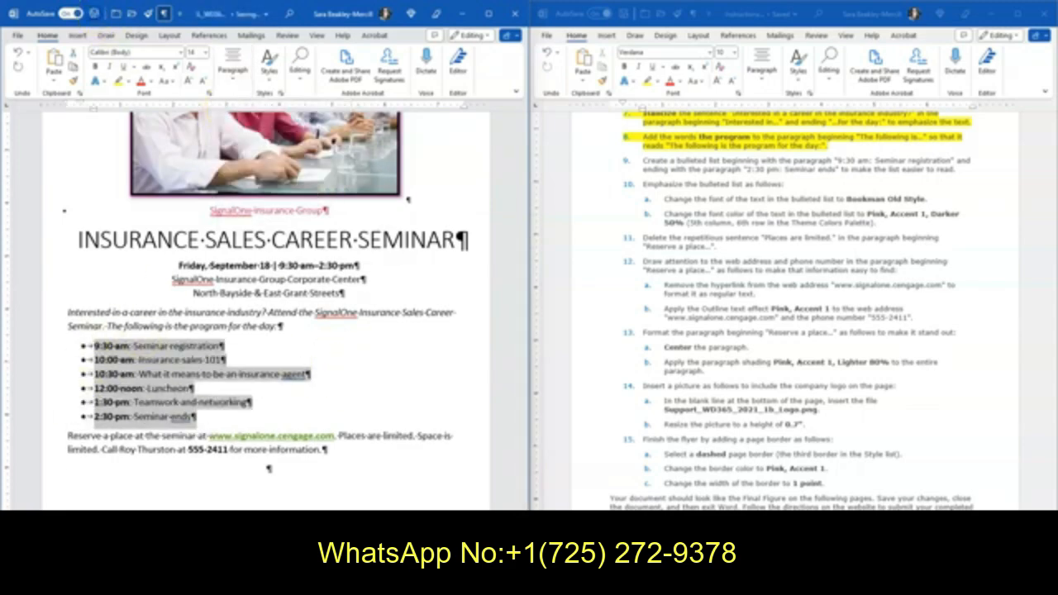
Highlight item 9, about creating the bulleted list, in yellow in the instructions document
mouse_move(1050, 294)
mouse_down()
mouse_move(1049, 443)
mouse_move(1050, 286)
mouse_up()
triple_click(750, 206)
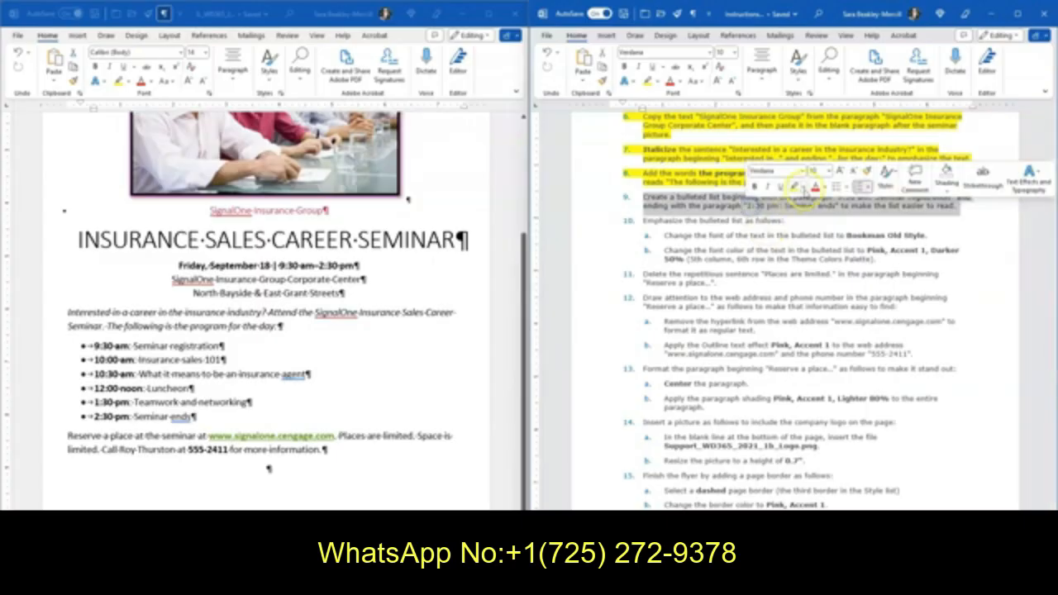
click(791, 189)
scroll(792, 284, down, 2)
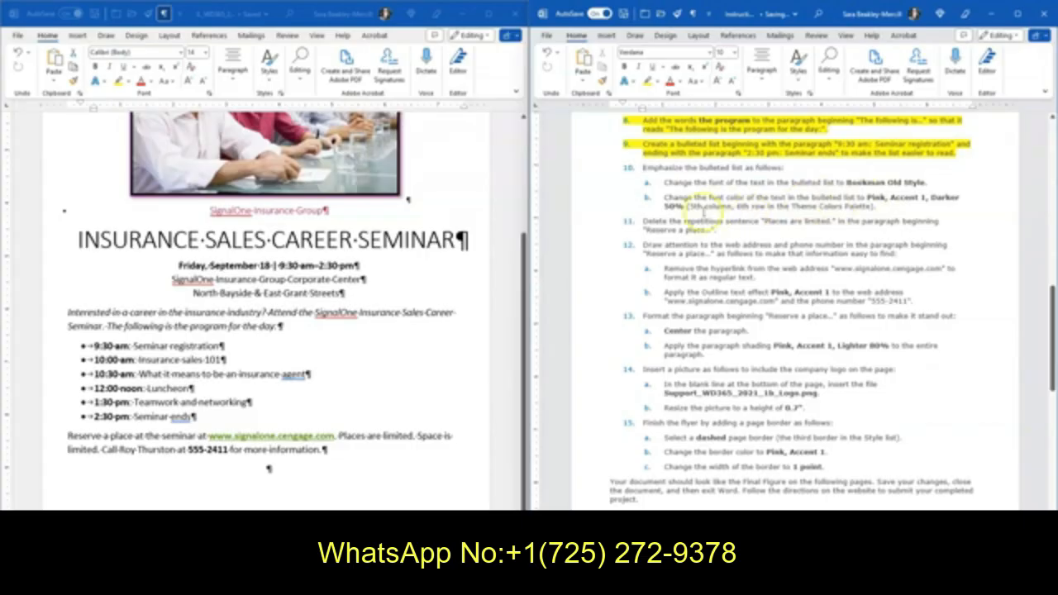
Change the font of all six bulleted schedule items in the flyer to Bookman Old Style
click(178, 299)
click(203, 416)
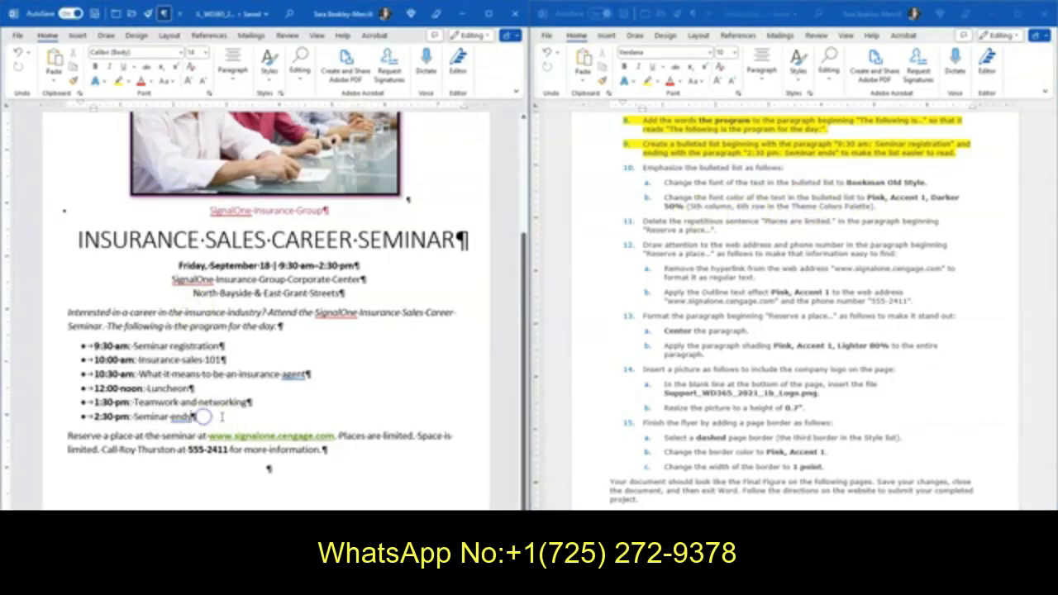
drag(203, 417, 82, 346)
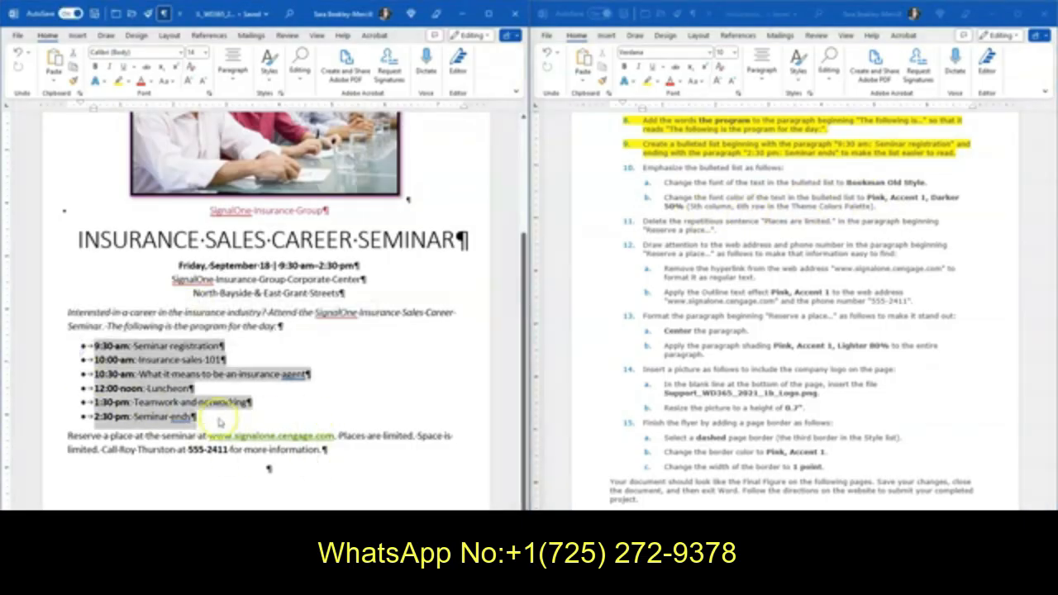
drag(218, 422, 76, 343)
click(372, 364)
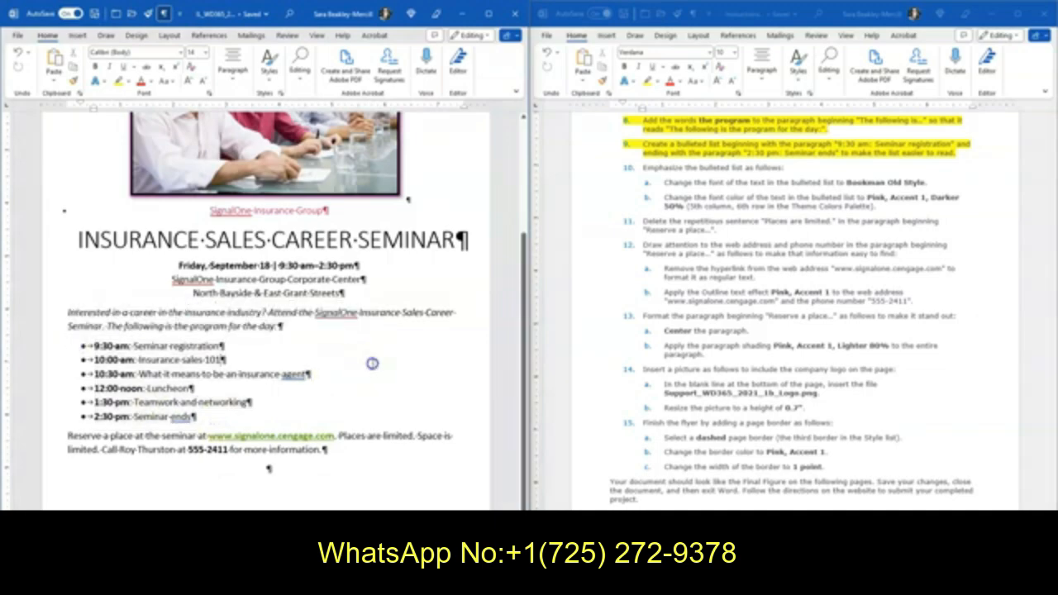
drag(66, 389, 63, 416)
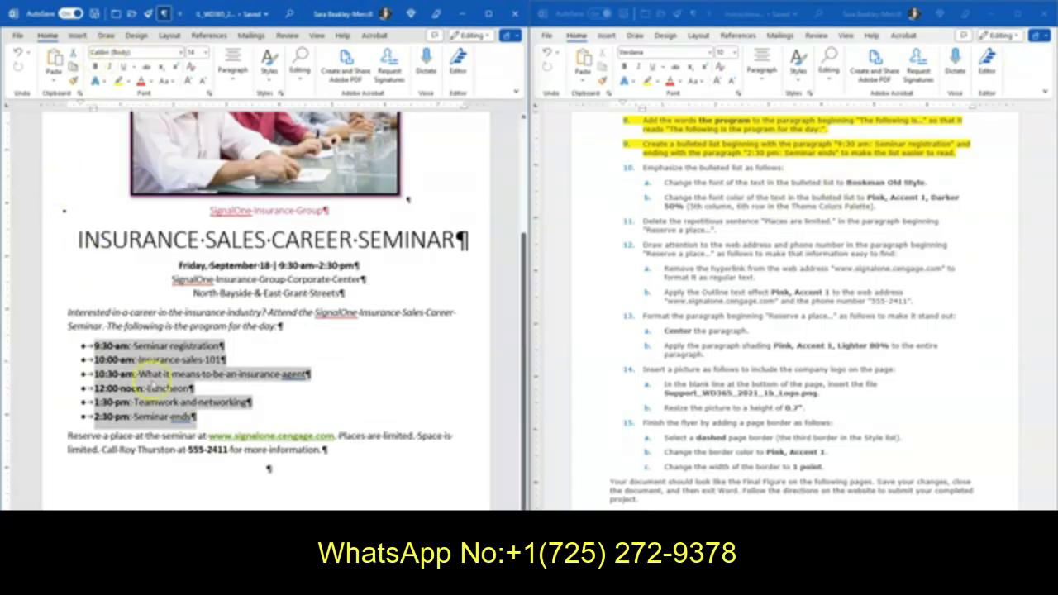
click(180, 52)
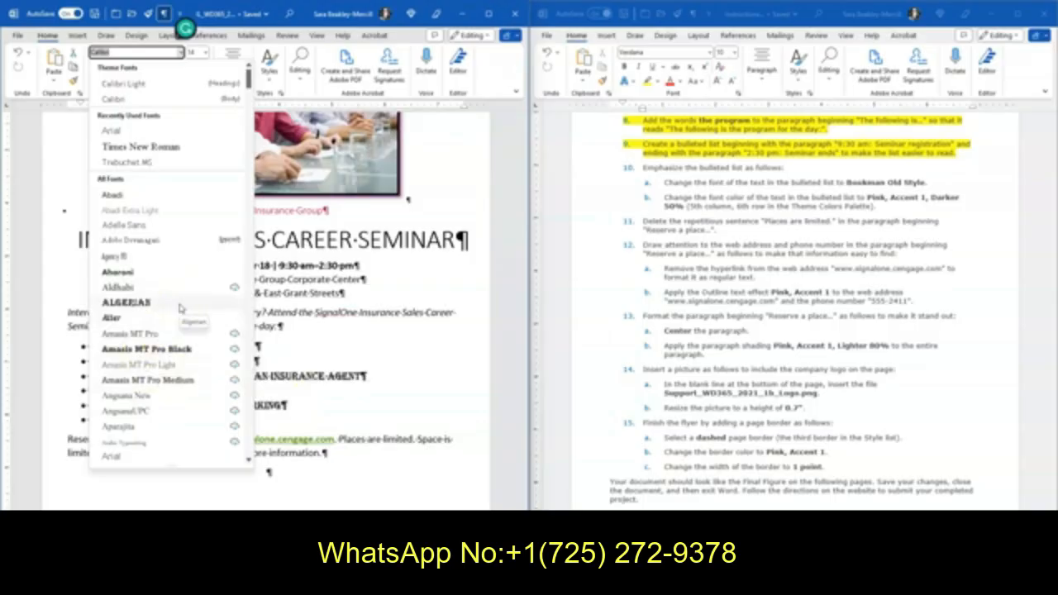
scroll(180, 308, down, 5)
scroll(181, 308, down, 8)
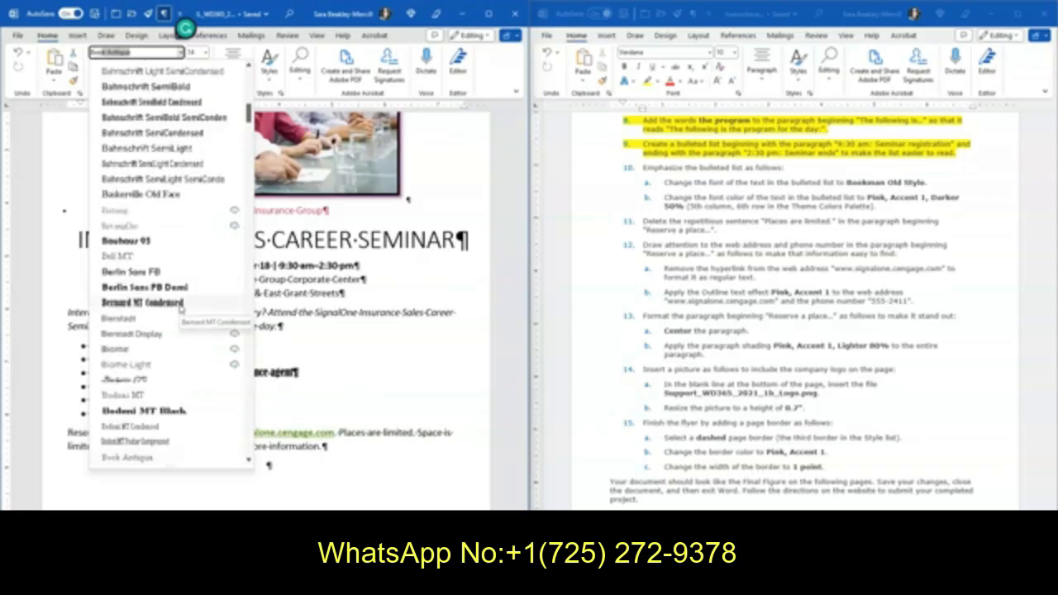
scroll(163, 364, down, 1)
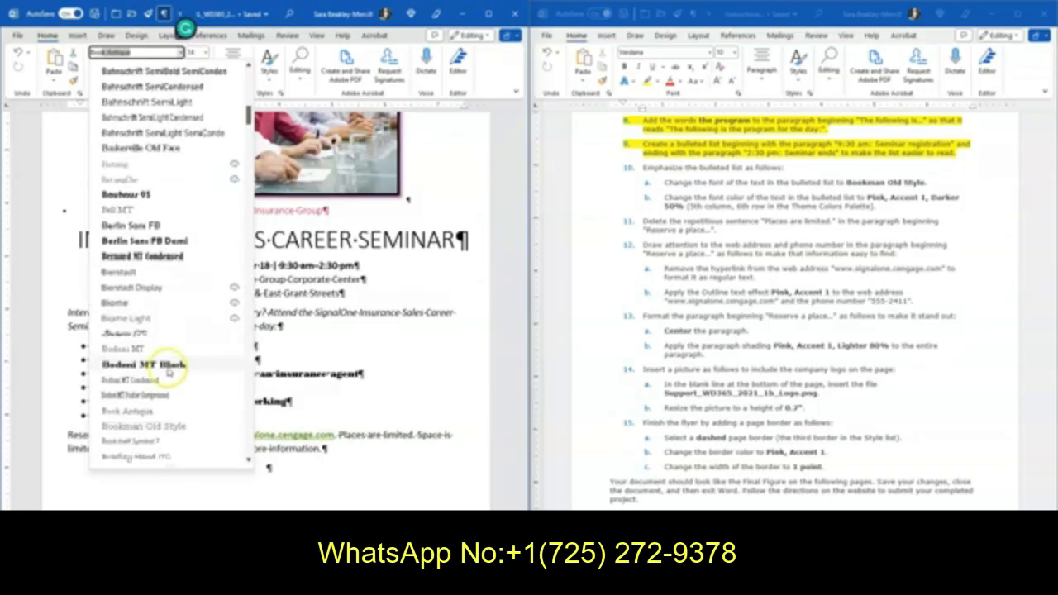
click(152, 426)
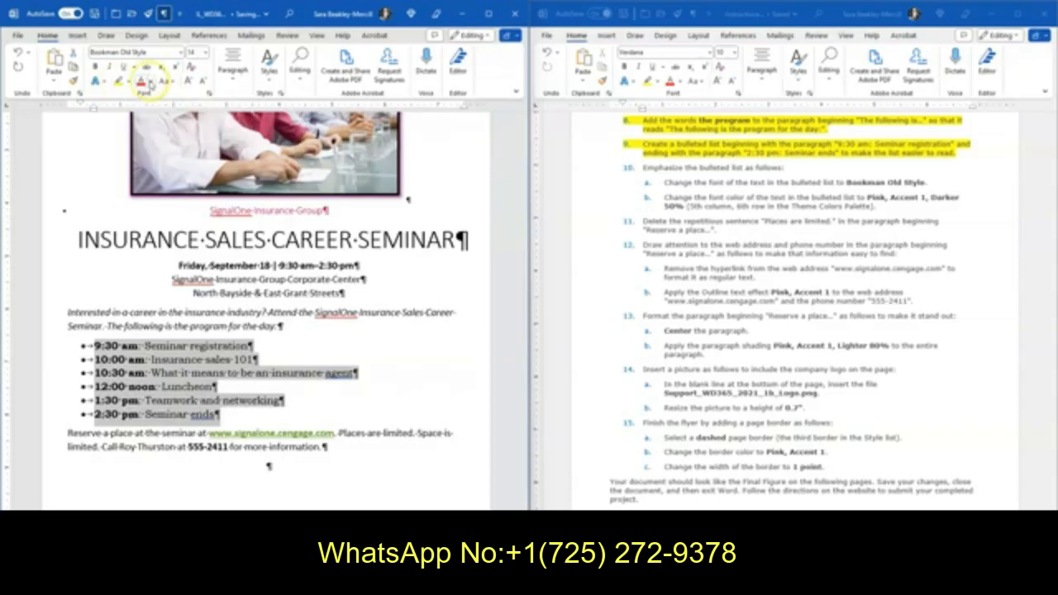
Try the font color Pink, Accent 1 on the text of the flyer's bulleted list
click(152, 82)
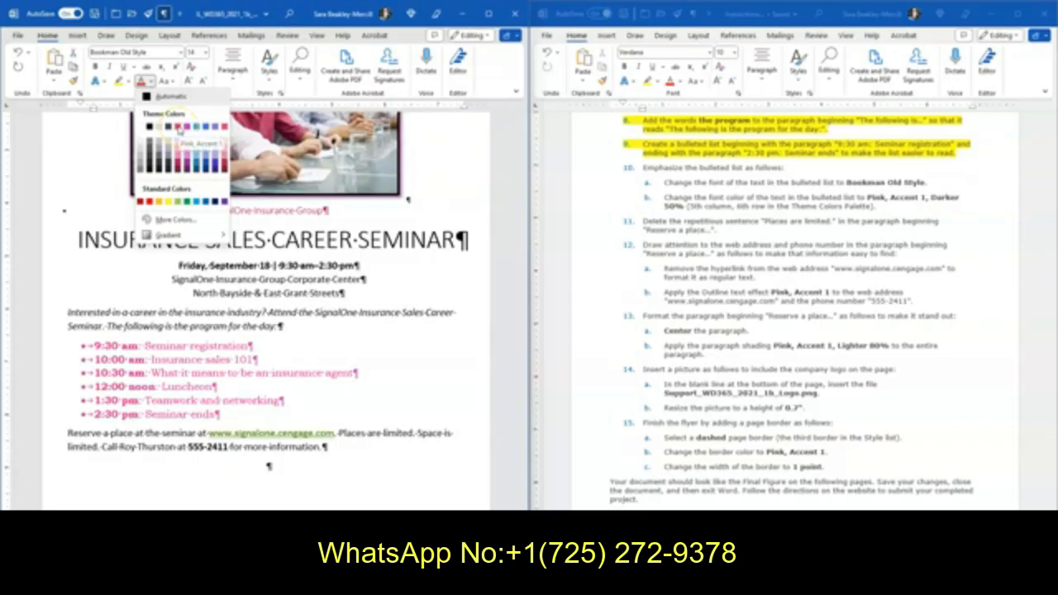
click(179, 130)
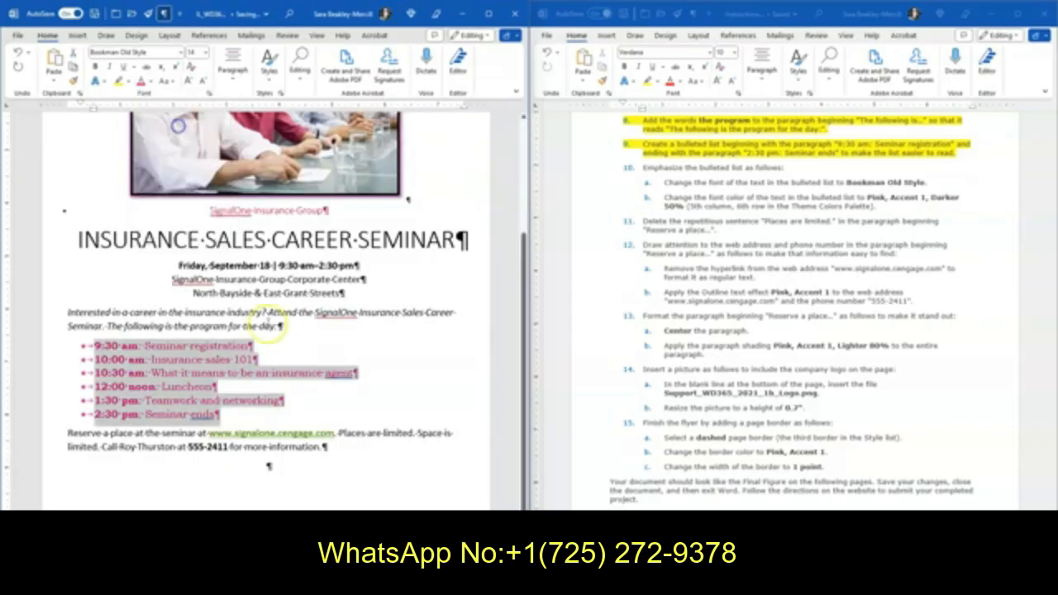
click(704, 337)
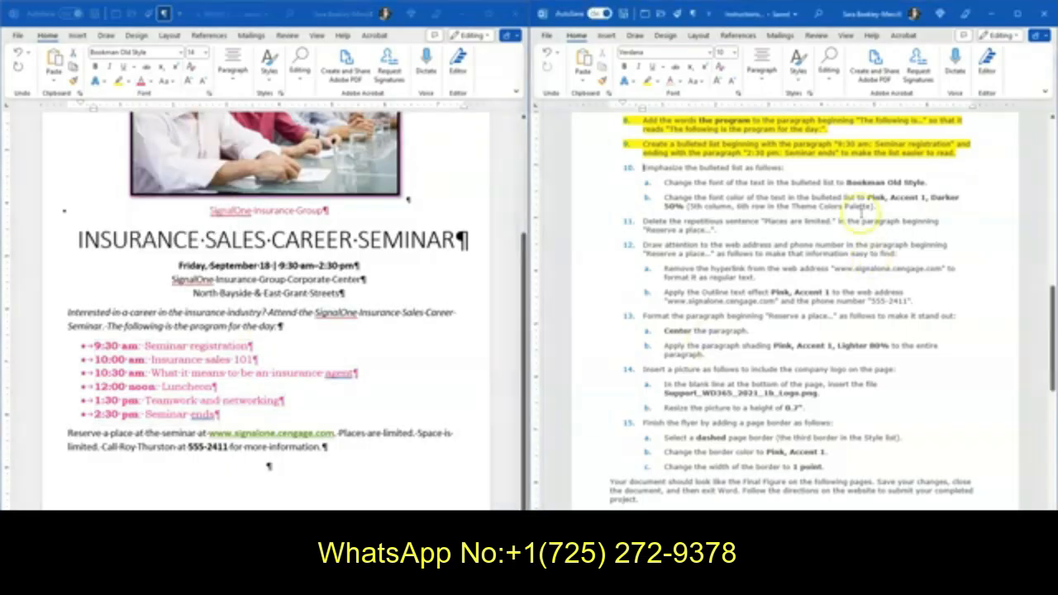
click(218, 374)
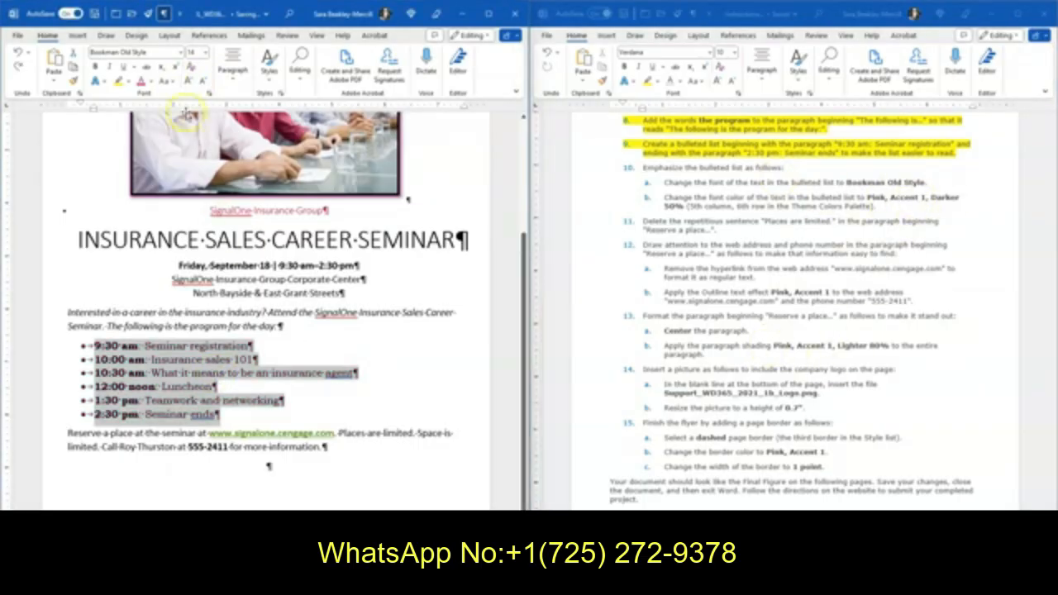
Set the font color of the bulleted list text to Pink, Accent 1, Darker 50%, in the 5th column and 6th row of the theme colors
drag(690, 207, 868, 209)
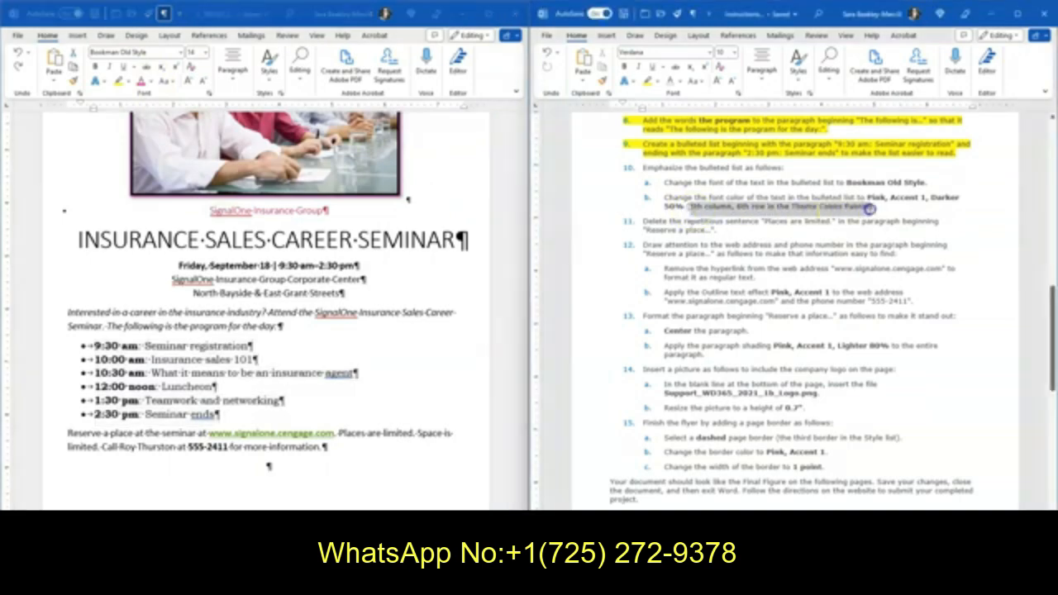
click(159, 376)
click(149, 81)
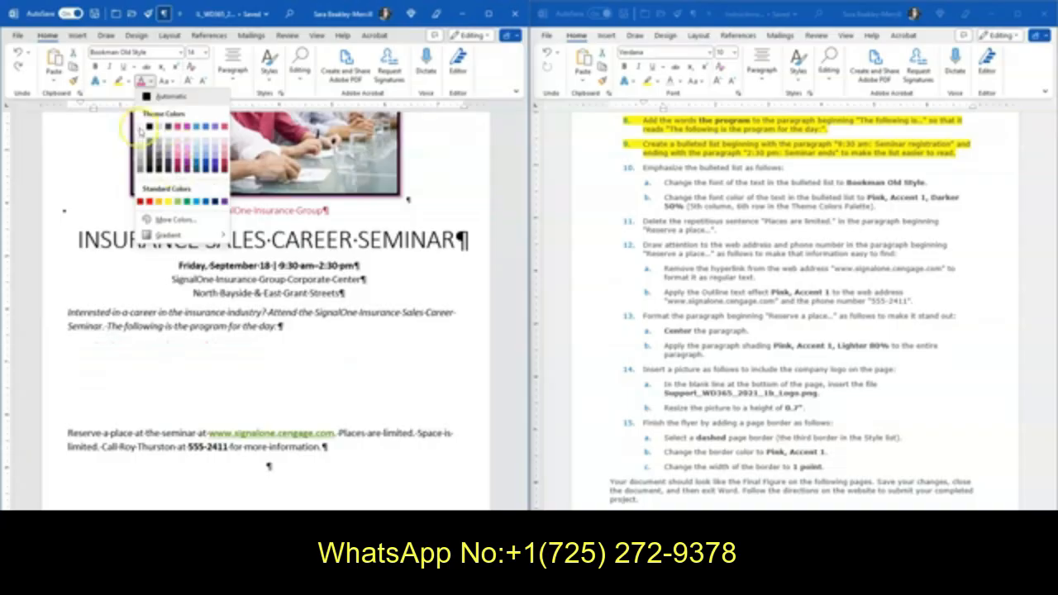
click(177, 170)
Highlight items 10a and 10b, about the bulleted list's font and font color, in yellow in the instructions document
drag(691, 205, 662, 180)
click(707, 161)
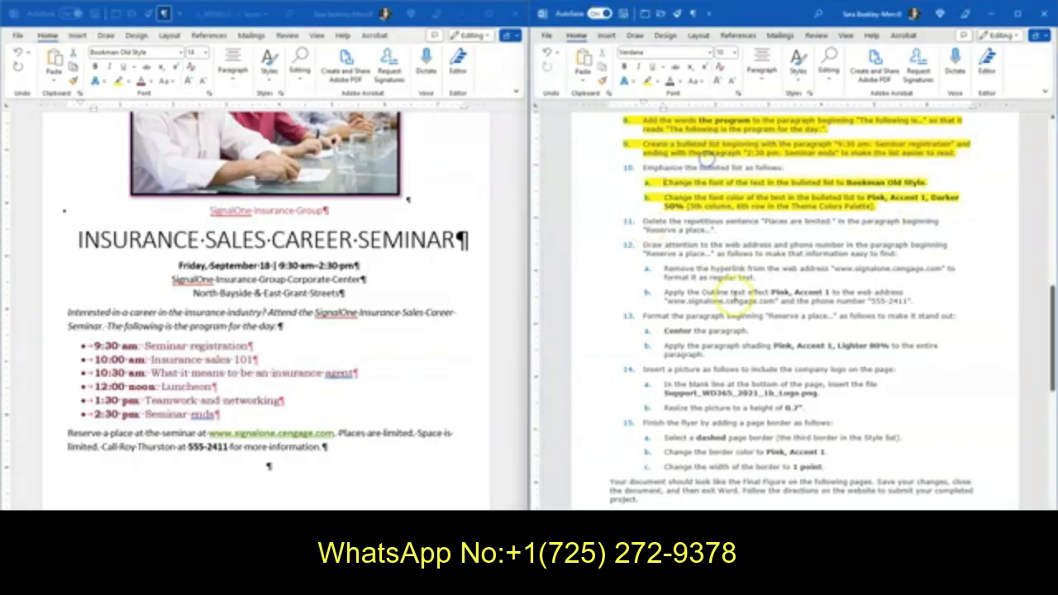
scroll(709, 158, down, 1)
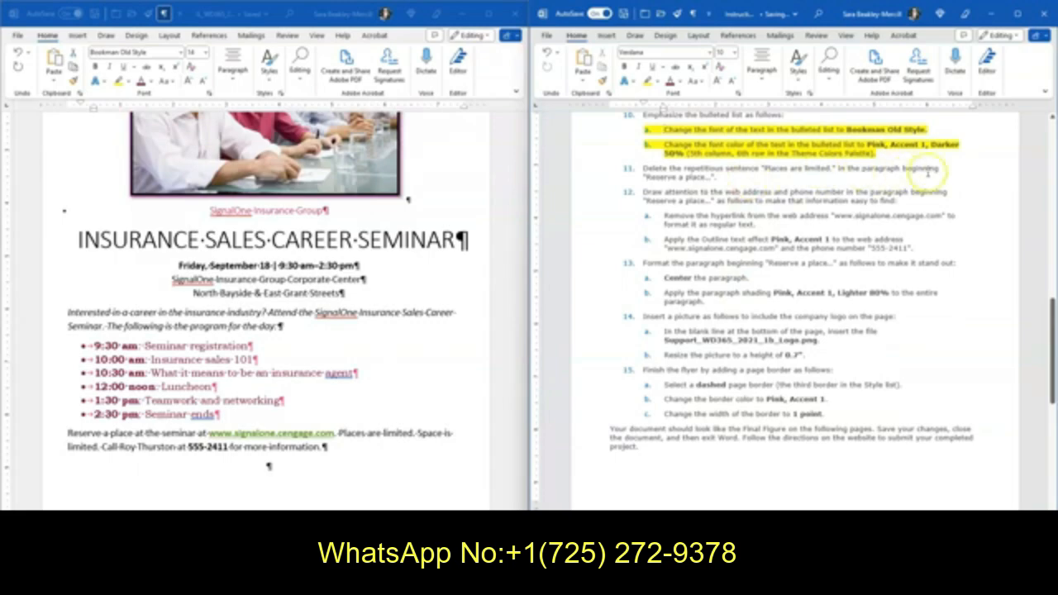
Delete the repetitive sentence "Places are limited." from the flyer paragraph beginning "Reserve a place"
click(368, 429)
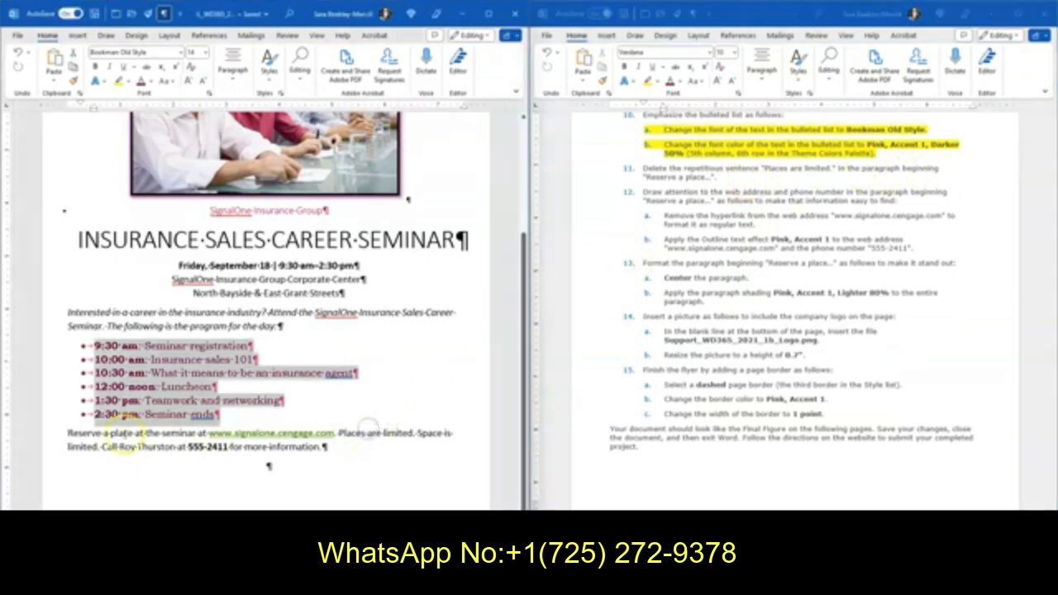
drag(189, 438, 263, 437)
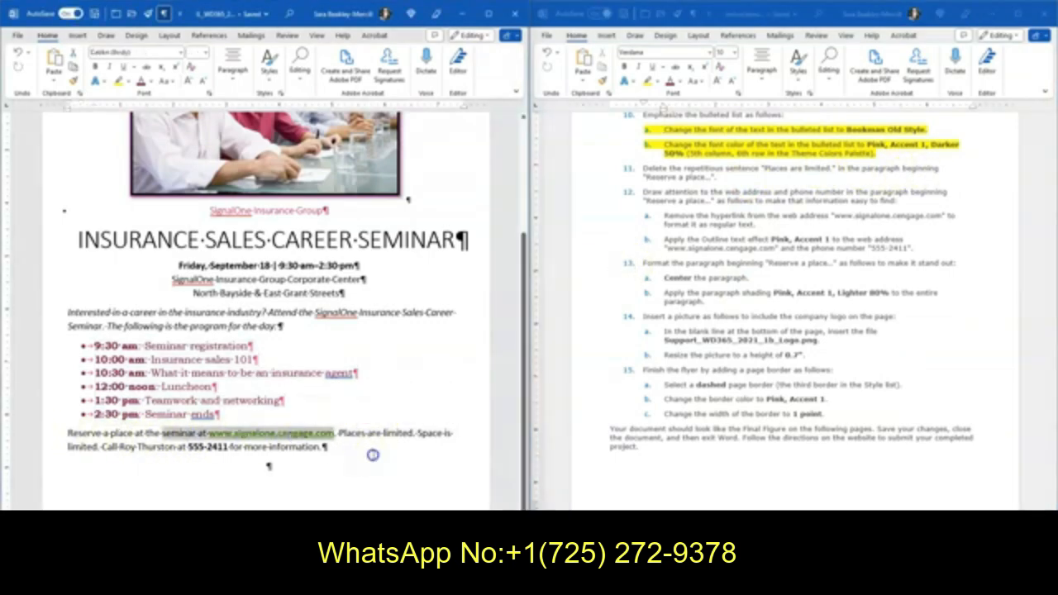
click(368, 453)
drag(339, 433, 413, 434)
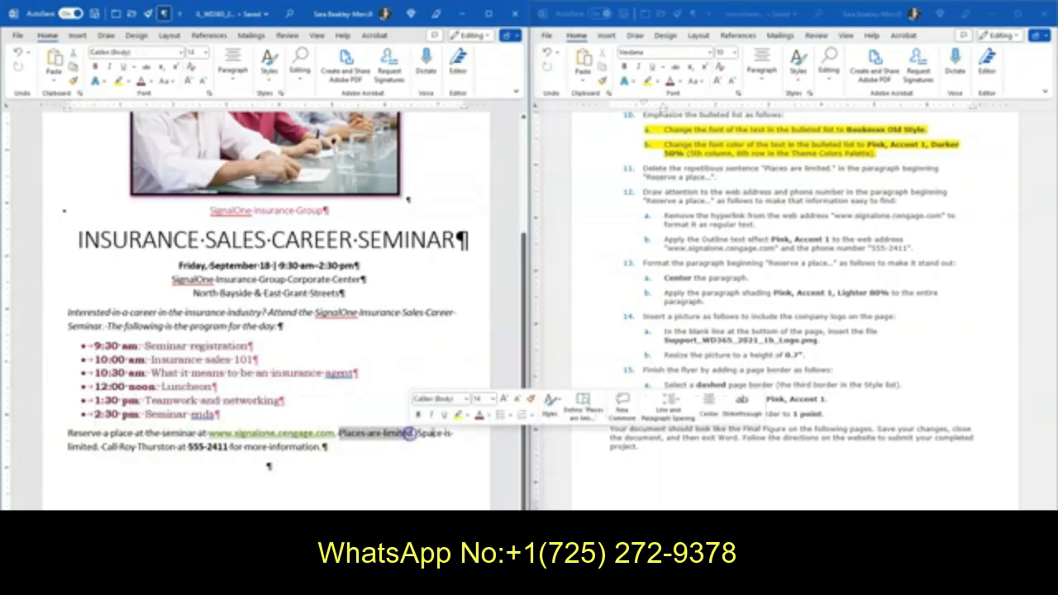
click(359, 465)
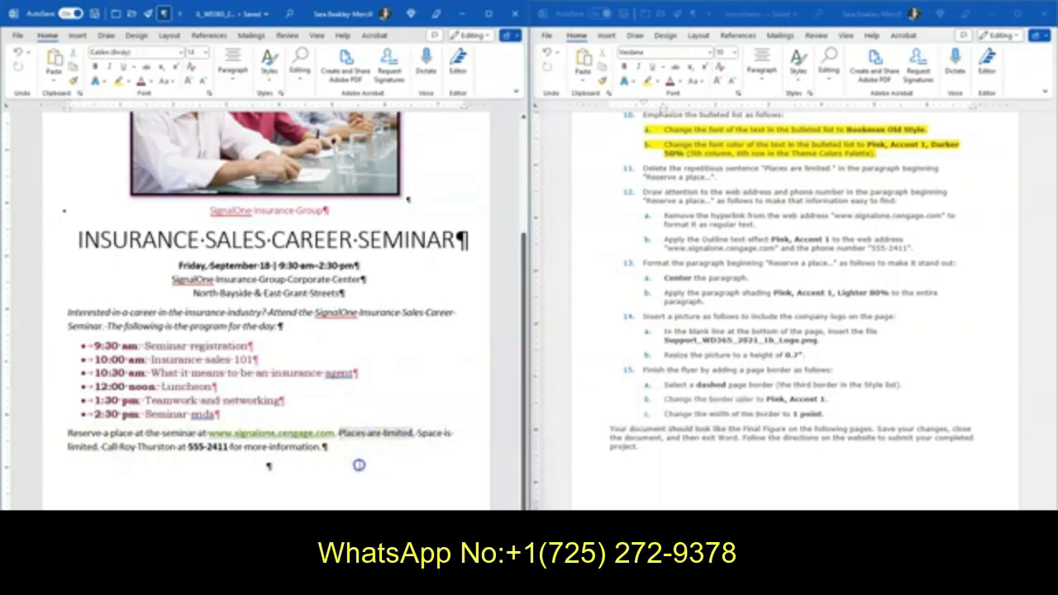
drag(339, 433, 414, 433)
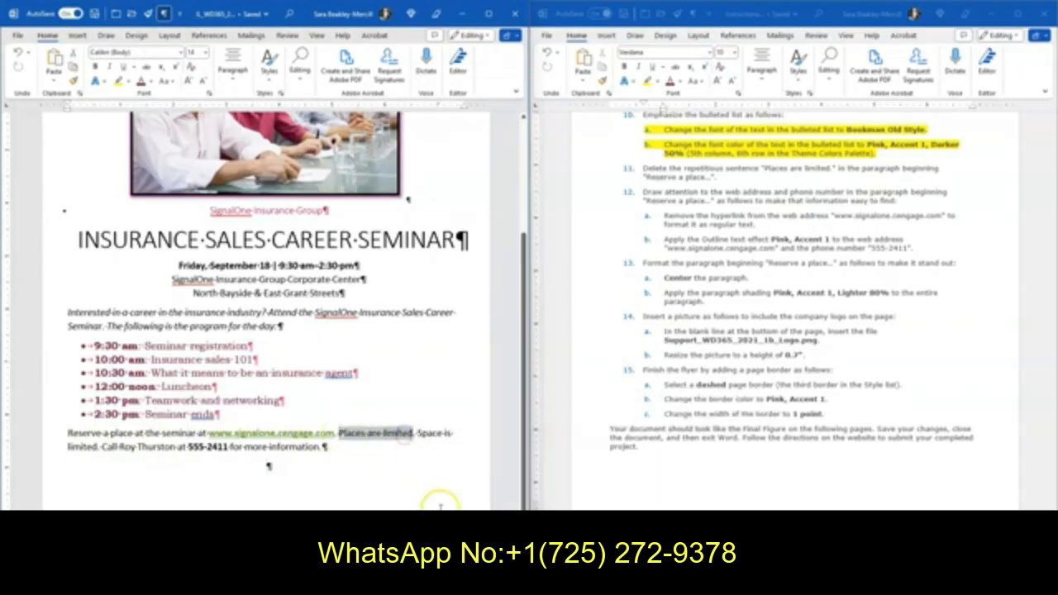